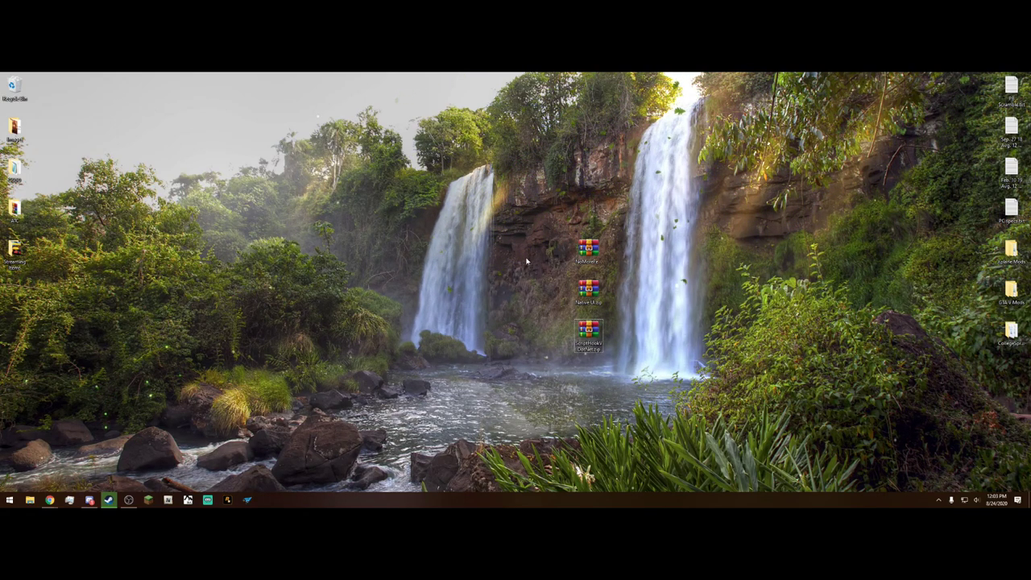
{"action": "left_click_drag", "start_coordinate": [580, 249], "coordinate": [583, 207]}
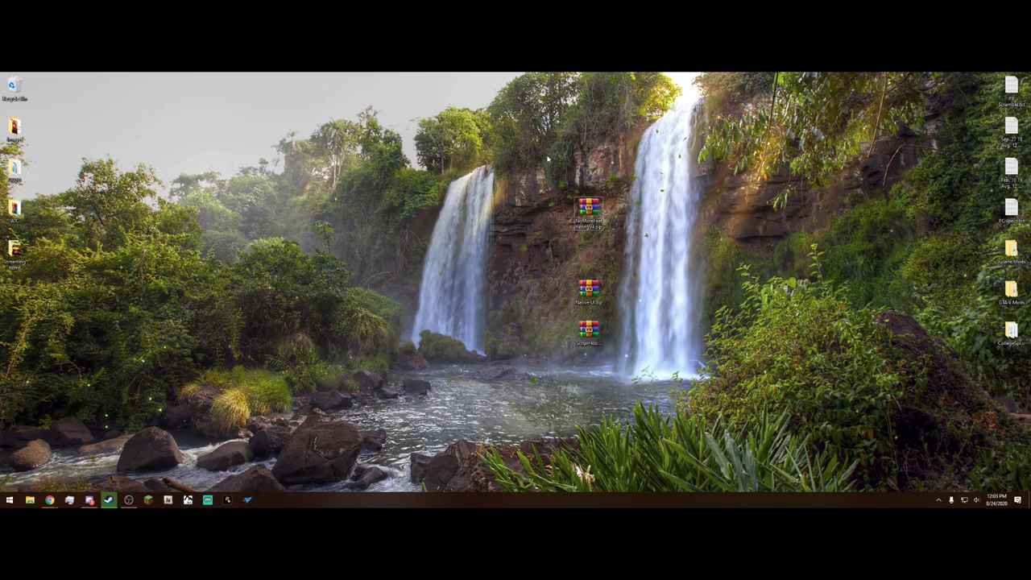
{"action": "left_click_drag", "start_coordinate": [546, 153], "coordinate": [675, 227]}
{"action": "left_click_drag", "start_coordinate": [589, 209], "coordinate": [558, 228]}
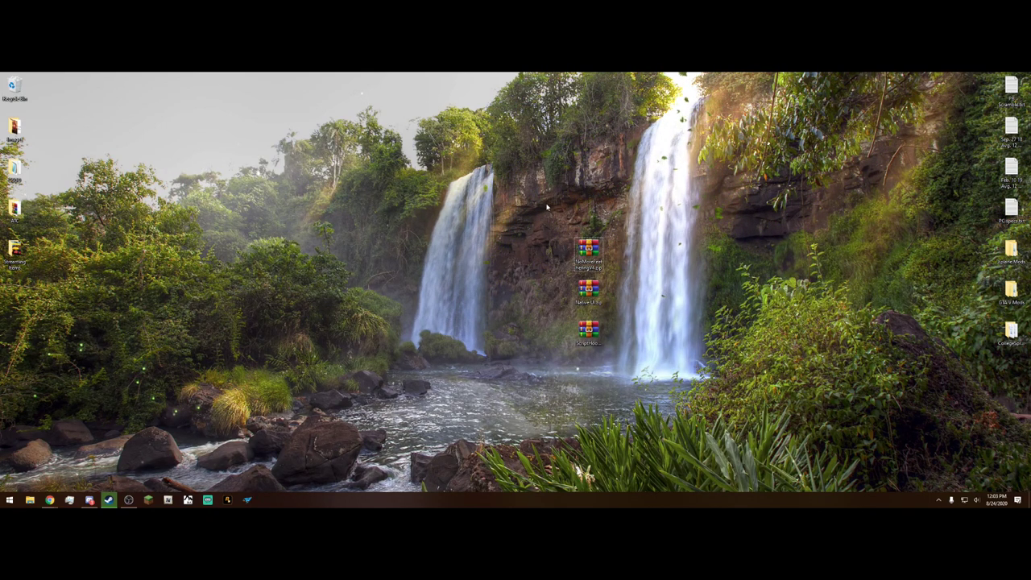
{"action": "left_click_drag", "start_coordinate": [546, 198], "coordinate": [606, 345]}
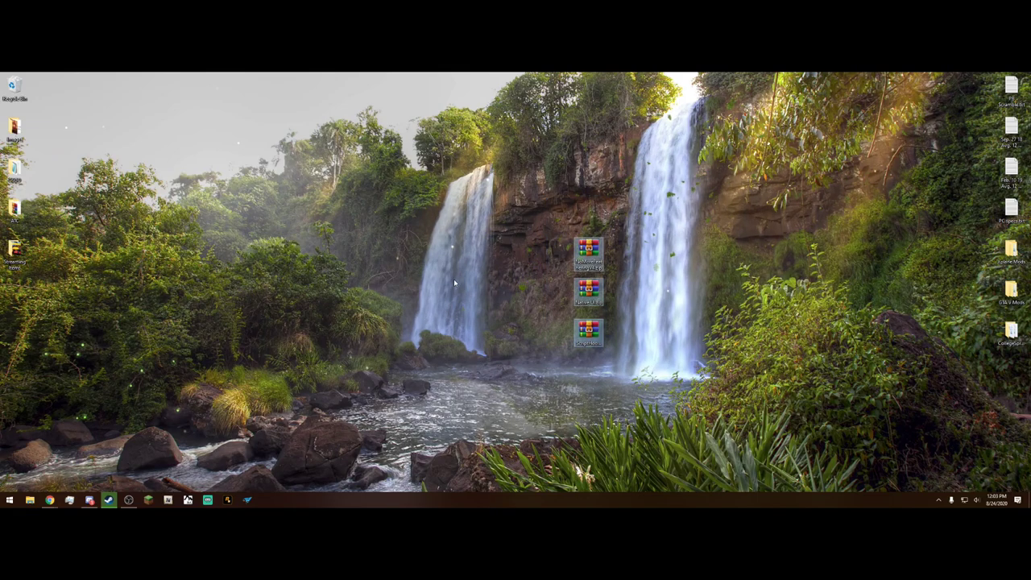
Switch to Chrome and review the No More Feathering page's description, changelog and download terms without downloading the file
{"action": "left_click", "coordinate": [49, 500]}
{"action": "left_click", "coordinate": [129, 467]}
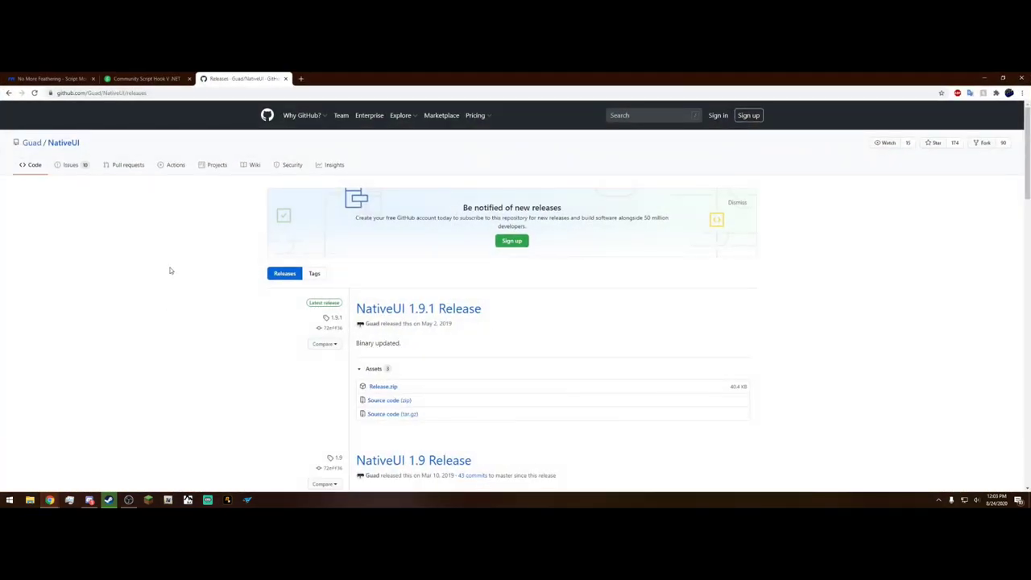
{"action": "left_click", "coordinate": [49, 78]}
{"action": "scroll", "coordinate": [200, 324], "scroll_direction": "down", "scroll_amount": 4}
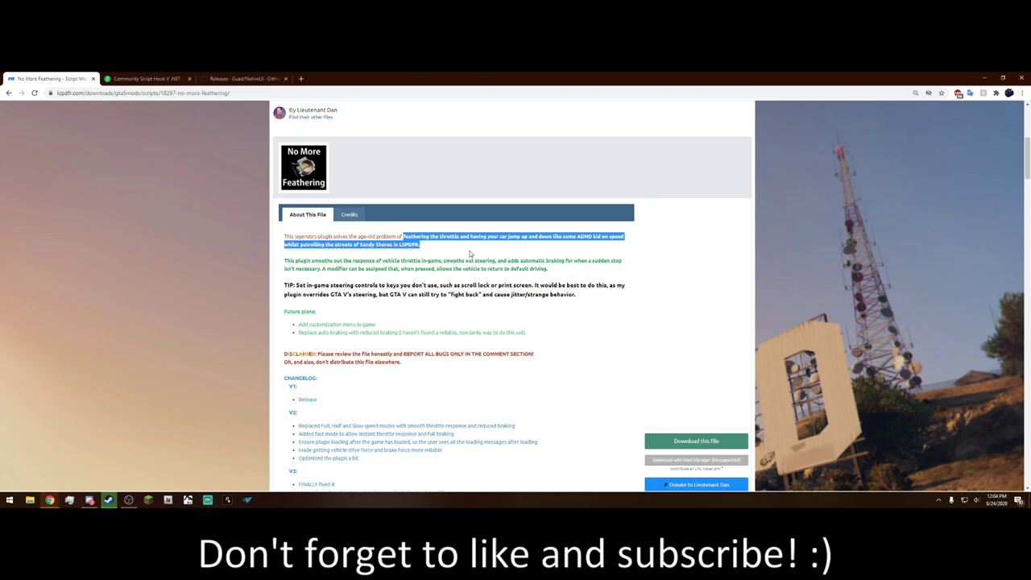
{"action": "left_click", "coordinate": [470, 253]}
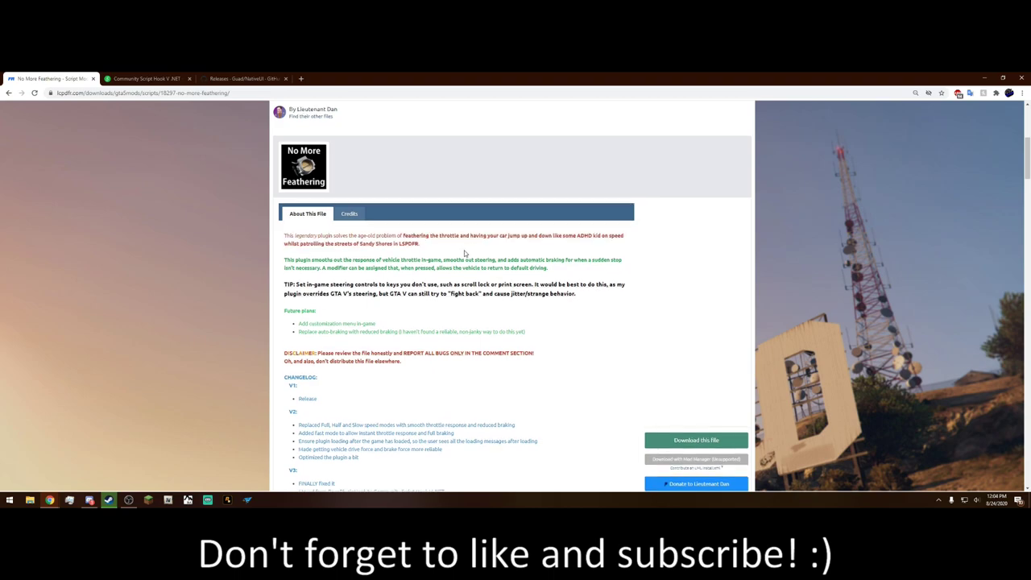
{"action": "scroll", "coordinate": [464, 252], "scroll_direction": "down", "scroll_amount": 3}
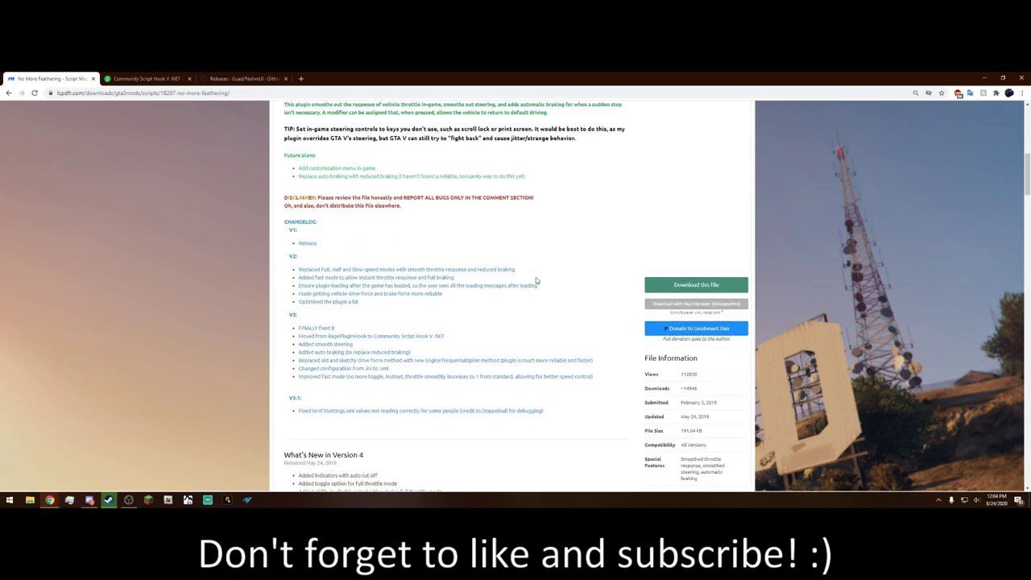
{"action": "scroll", "coordinate": [535, 277], "scroll_direction": "up", "scroll_amount": 5}
{"action": "scroll", "coordinate": [583, 366], "scroll_direction": "down", "scroll_amount": 2}
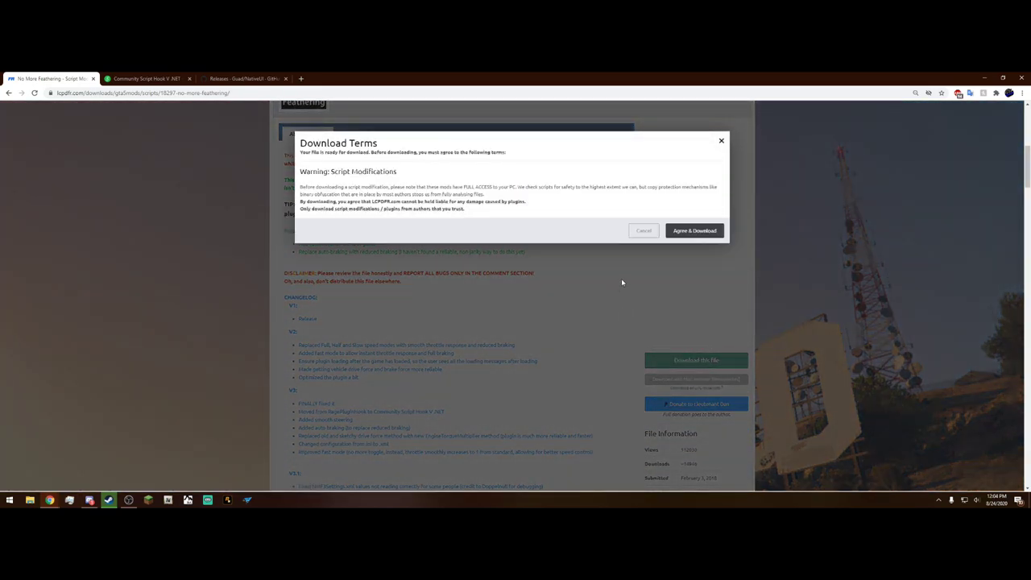
{"action": "left_click", "coordinate": [722, 142]}
{"action": "scroll", "coordinate": [442, 285], "scroll_direction": "up", "scroll_amount": 10}
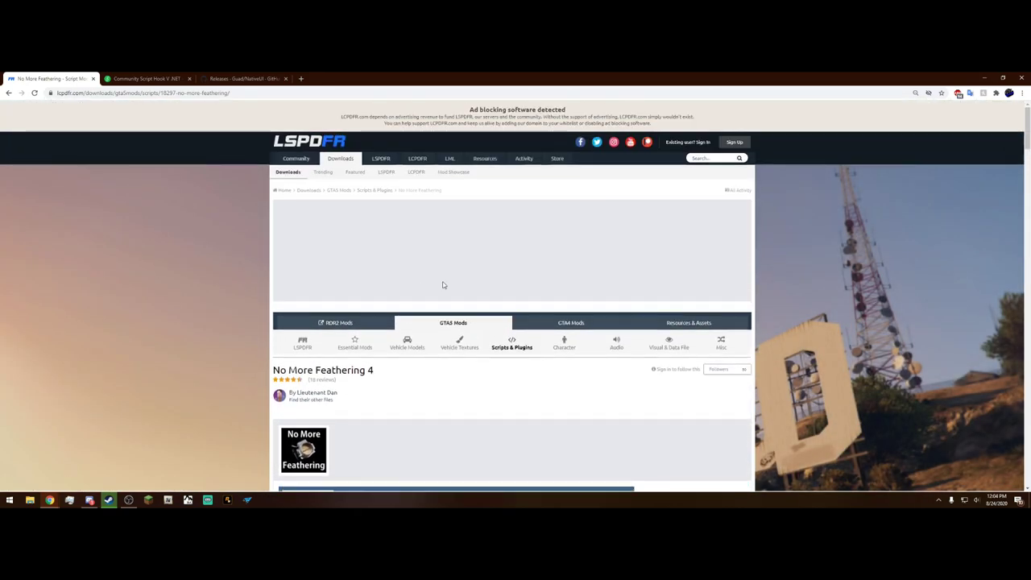
Open the Community Script Hook V .NET releases page on GitHub and locate ScriptHookVDotNet.zip under the v3.0.4 assets
{"action": "left_click", "coordinate": [147, 78]}
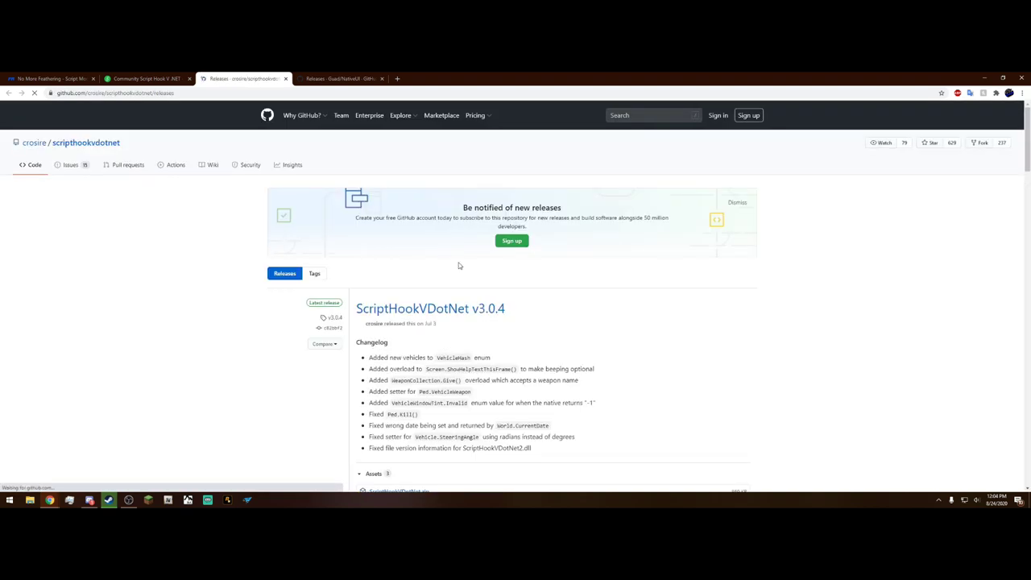
{"action": "scroll", "coordinate": [458, 266], "scroll_direction": "down", "scroll_amount": 2}
{"action": "scroll", "coordinate": [459, 270], "scroll_direction": "down", "scroll_amount": 1}
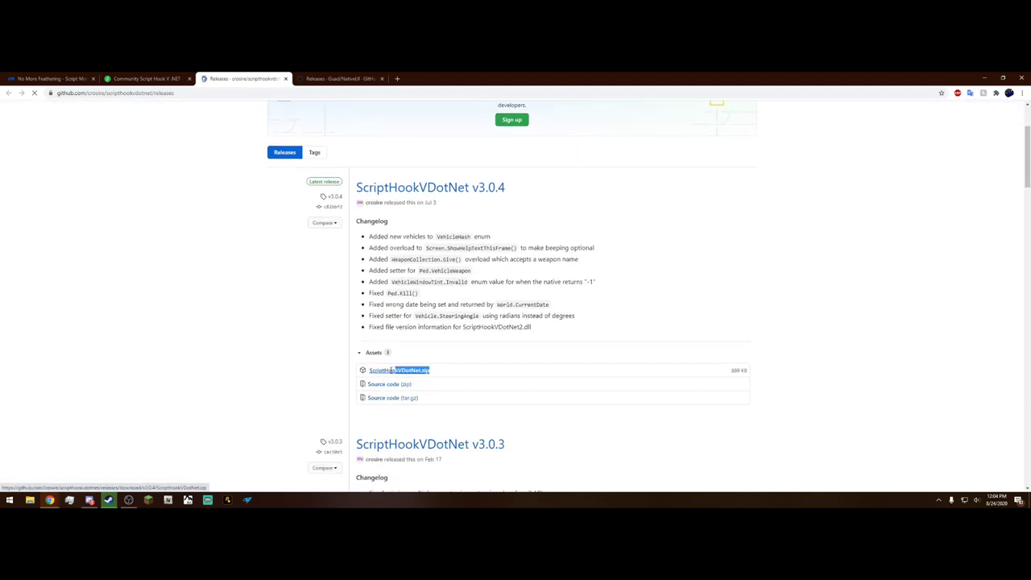
{"action": "left_click_drag", "start_coordinate": [437, 373], "coordinate": [369, 374]}
{"action": "left_click", "coordinate": [347, 368]}
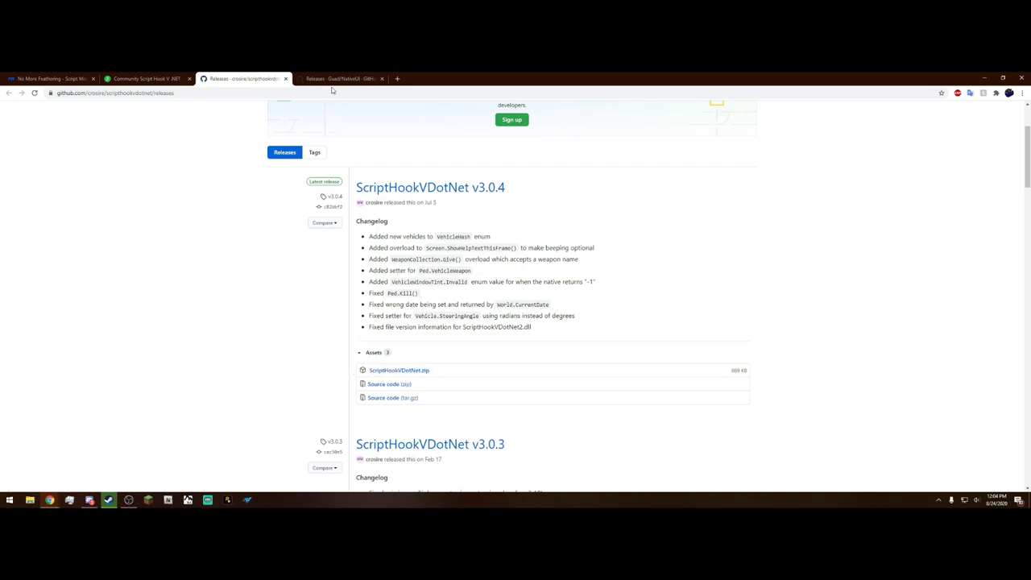
Locate Release.zip under the NativeUI 1.9.1 release assets on GitHub, and minimize the browser
{"action": "left_click", "coordinate": [314, 78]}
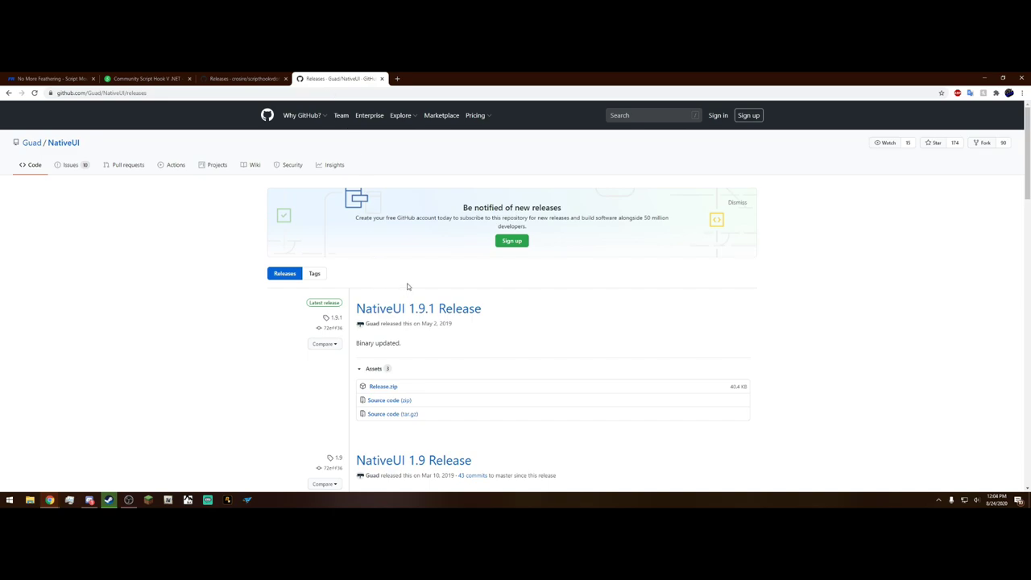
{"action": "scroll", "coordinate": [417, 278], "scroll_direction": "down", "scroll_amount": 1}
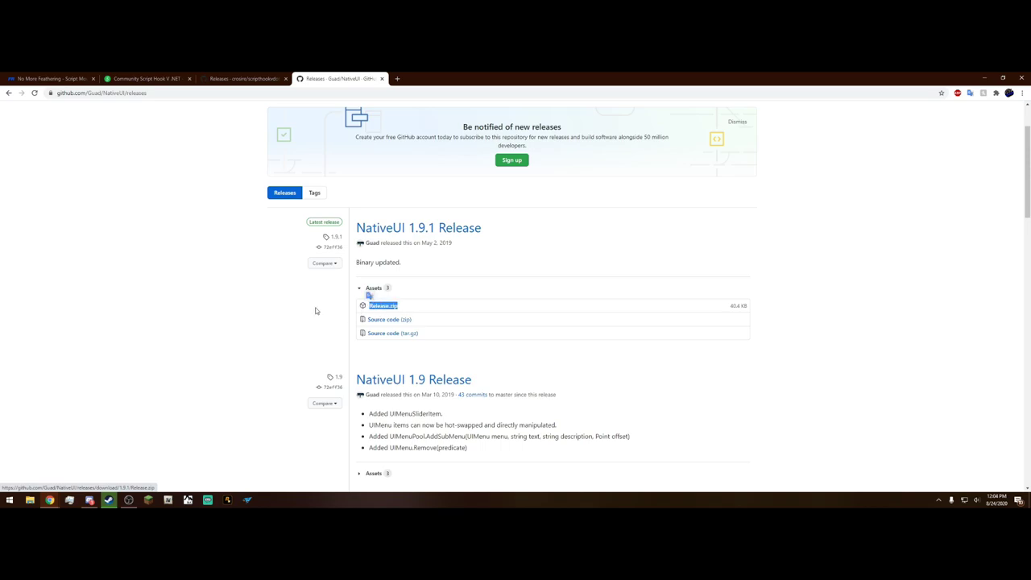
{"action": "left_click_drag", "start_coordinate": [316, 311], "coordinate": [849, 75]}
{"action": "left_click", "coordinate": [983, 77]}
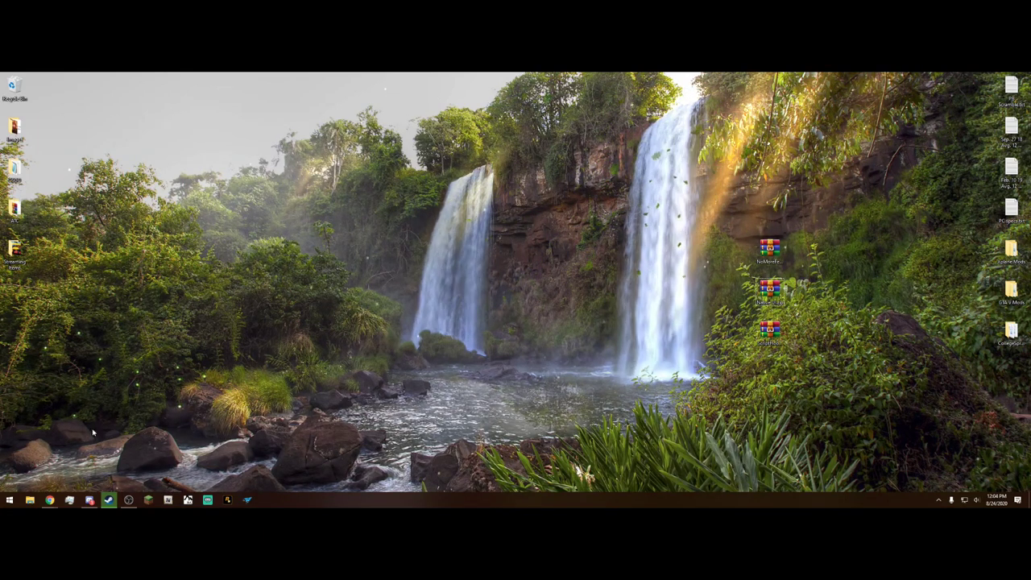
Open the Grand Theft Auto V folder on Storage 2 (F:) in File Explorer and place the window clear of the desktop archives
{"action": "key", "text": "super+e"}
{"action": "left_click_drag", "start_coordinate": [684, 130], "coordinate": [238, 141]}
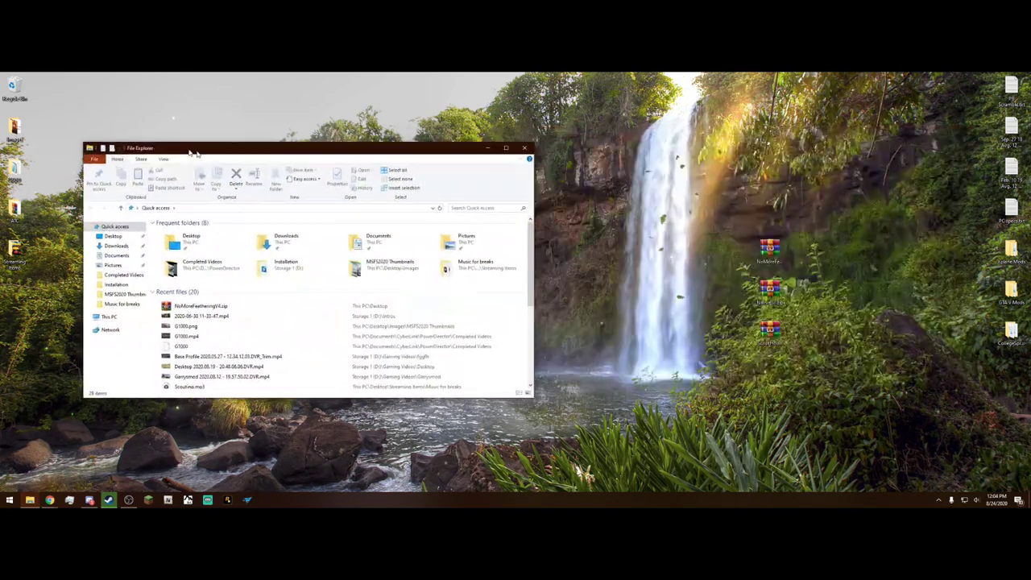
{"action": "left_click", "coordinate": [101, 310]}
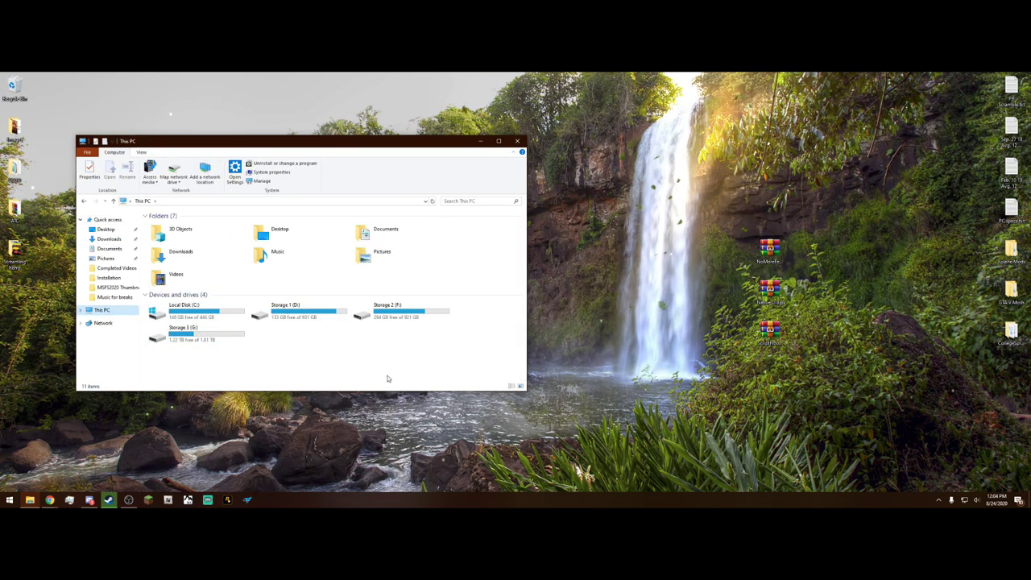
{"action": "double_click", "coordinate": [407, 314]}
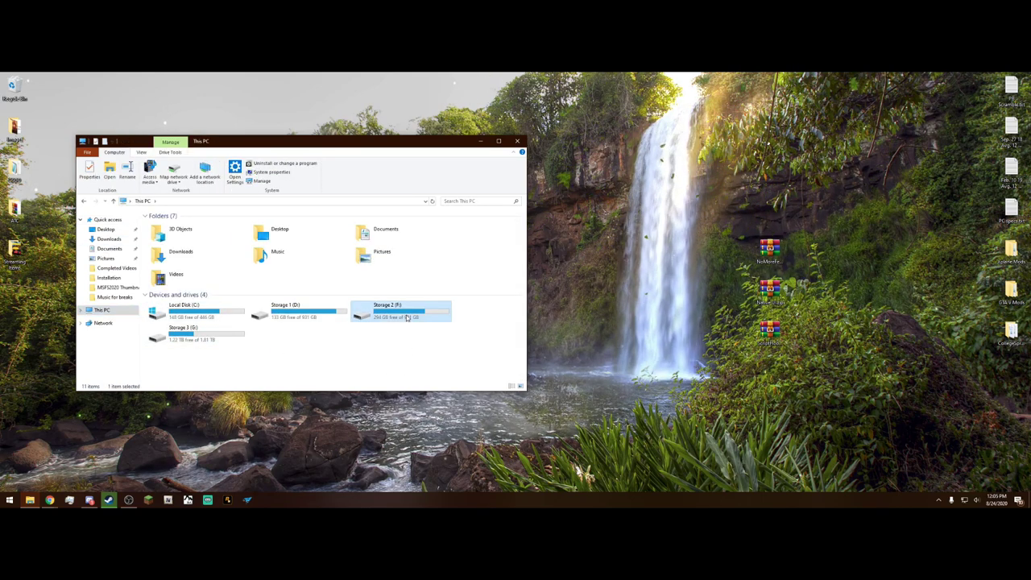
{"action": "left_click_drag", "start_coordinate": [155, 219], "coordinate": [238, 308]}
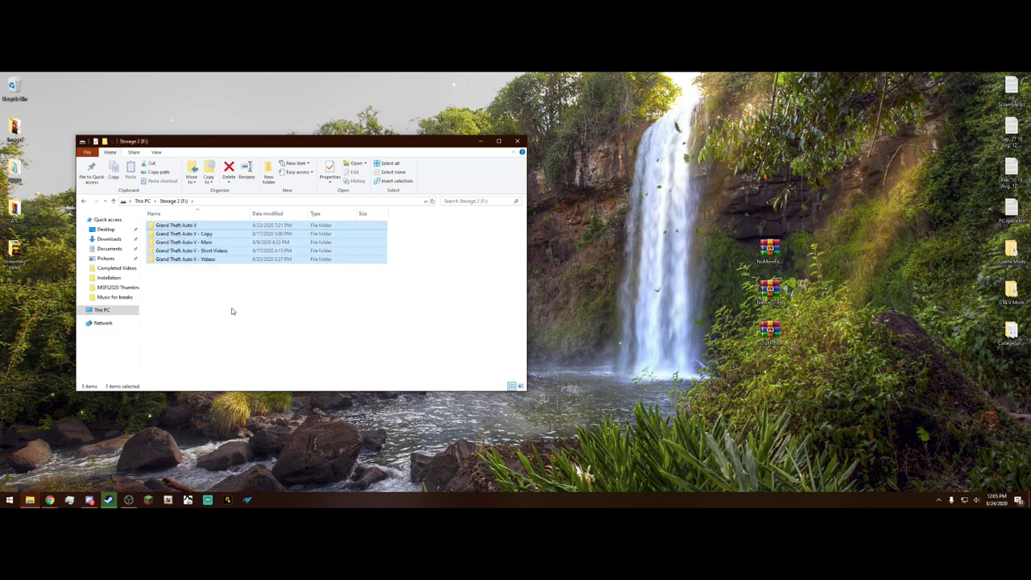
{"action": "left_click", "coordinate": [221, 304]}
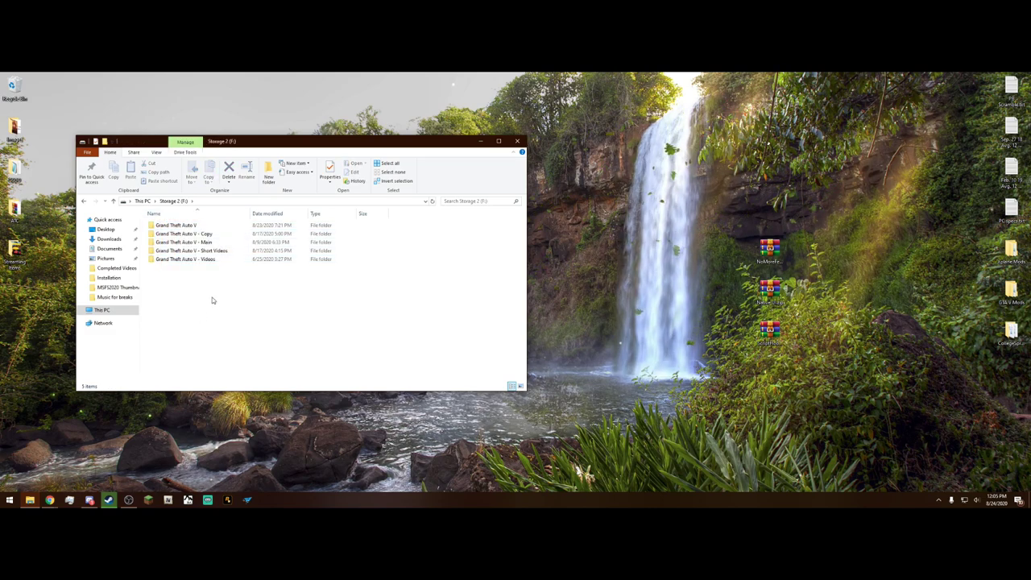
{"action": "double_click", "coordinate": [194, 228]}
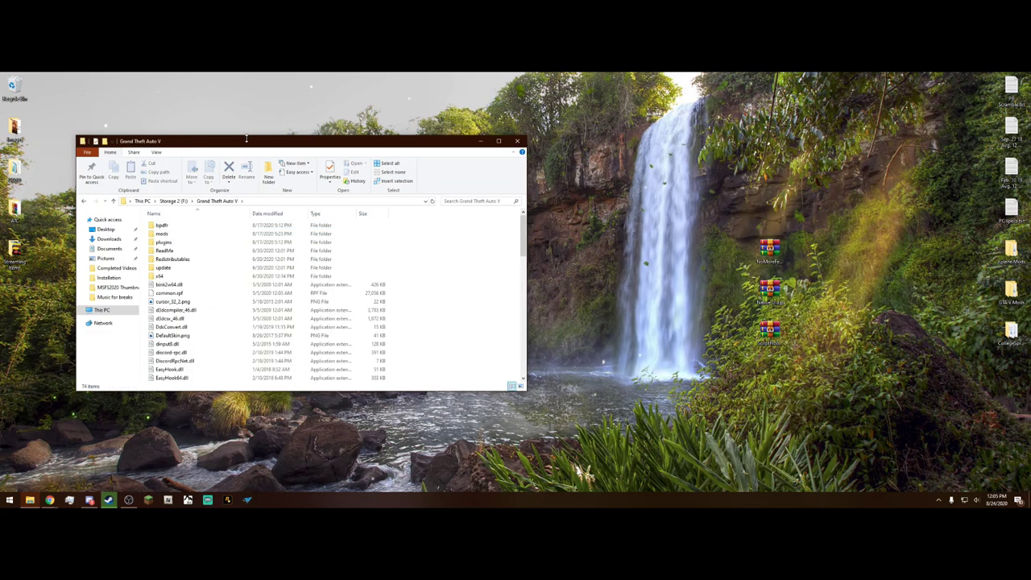
{"action": "left_click_drag", "start_coordinate": [241, 141], "coordinate": [204, 112]}
{"action": "mouse_move", "coordinate": [485, 205]}
{"action": "left_mouse_down"}
{"action": "mouse_move", "coordinate": [486, 322]}
{"action": "mouse_move", "coordinate": [485, 187]}
{"action": "left_mouse_up"}
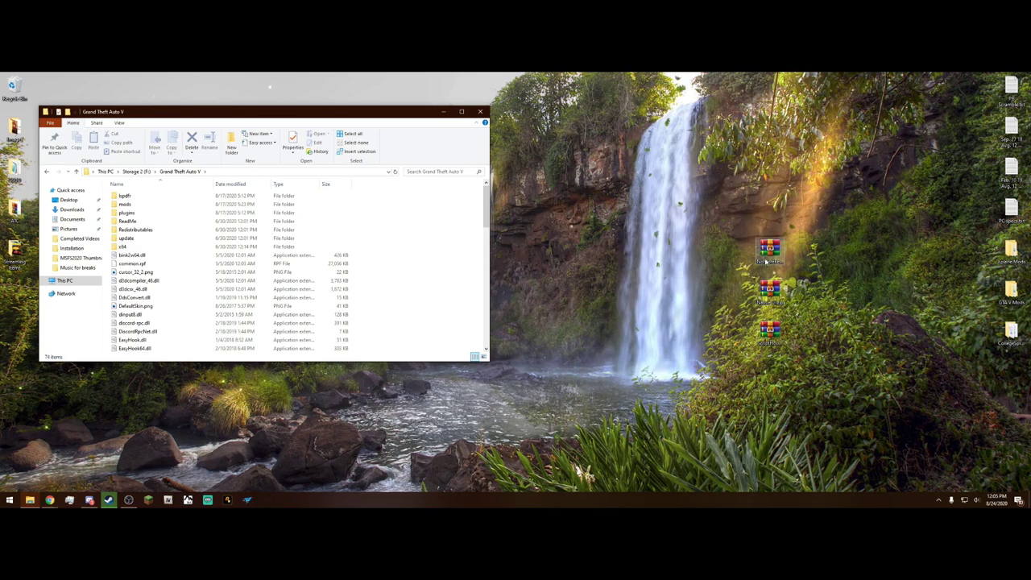
Extract the ASI file, the configuration settings file and both DLL files from ScriptHookVDotNet.zip into the Grand Theft Auto V folder
{"action": "double_click", "coordinate": [765, 291]}
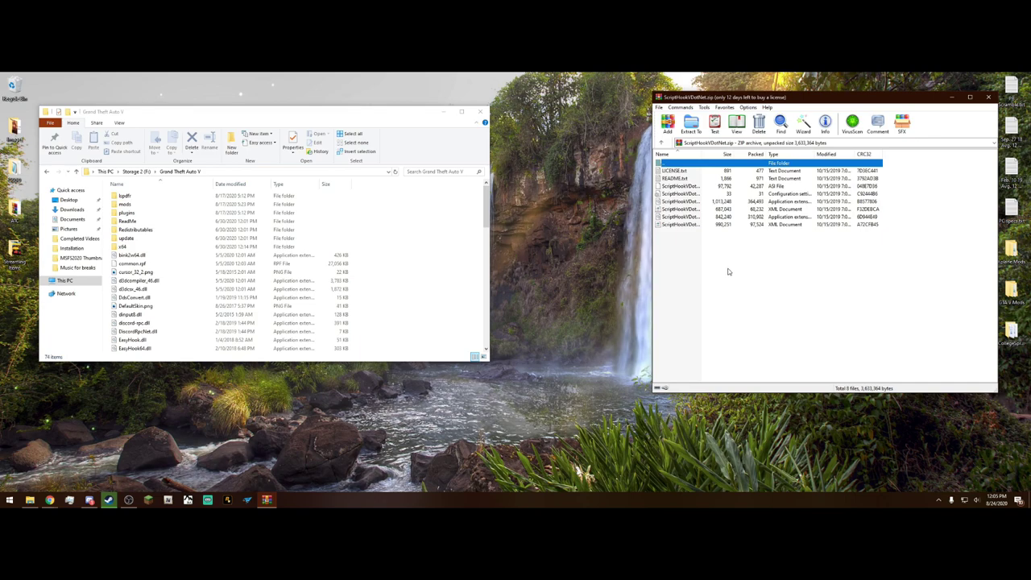
{"action": "mouse_move", "coordinate": [727, 262]}
{"action": "left_mouse_down"}
{"action": "mouse_move", "coordinate": [696, 167]}
{"action": "mouse_move", "coordinate": [708, 259]}
{"action": "left_mouse_up"}
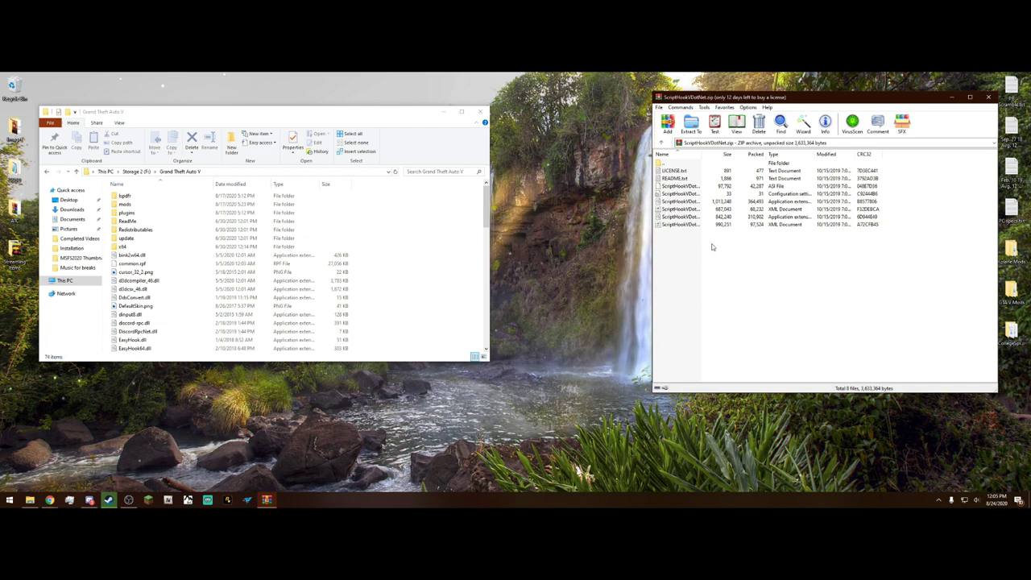
{"action": "left_click", "coordinate": [743, 227]}
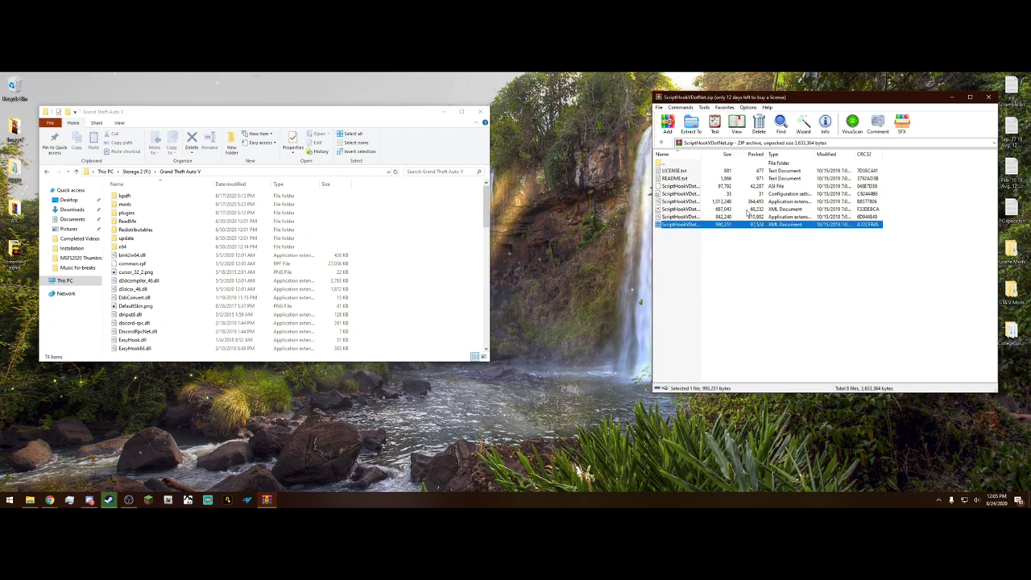
{"action": "left_click", "coordinate": [747, 209], "text": "ctrl"}
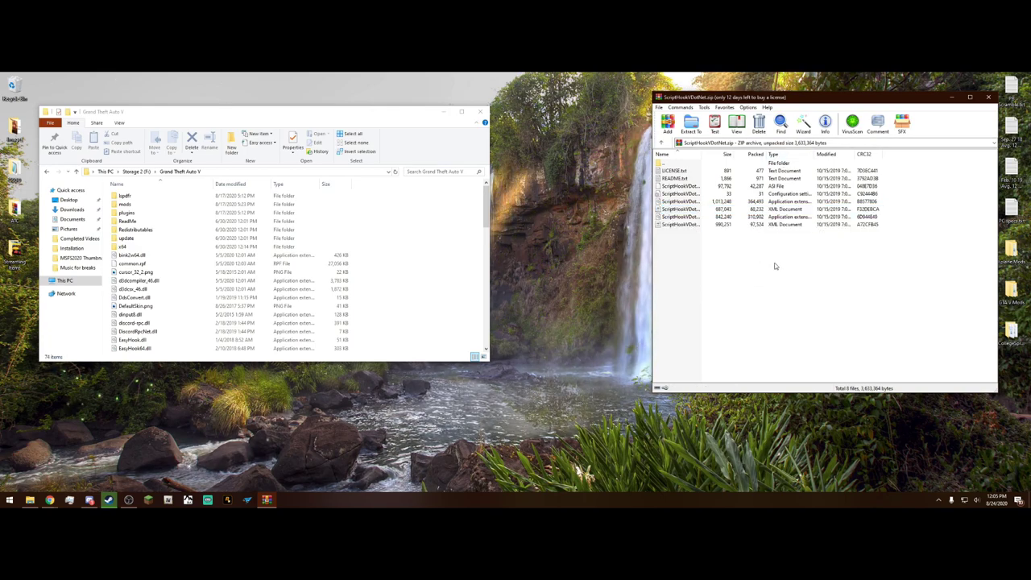
{"action": "left_click", "coordinate": [763, 219]}
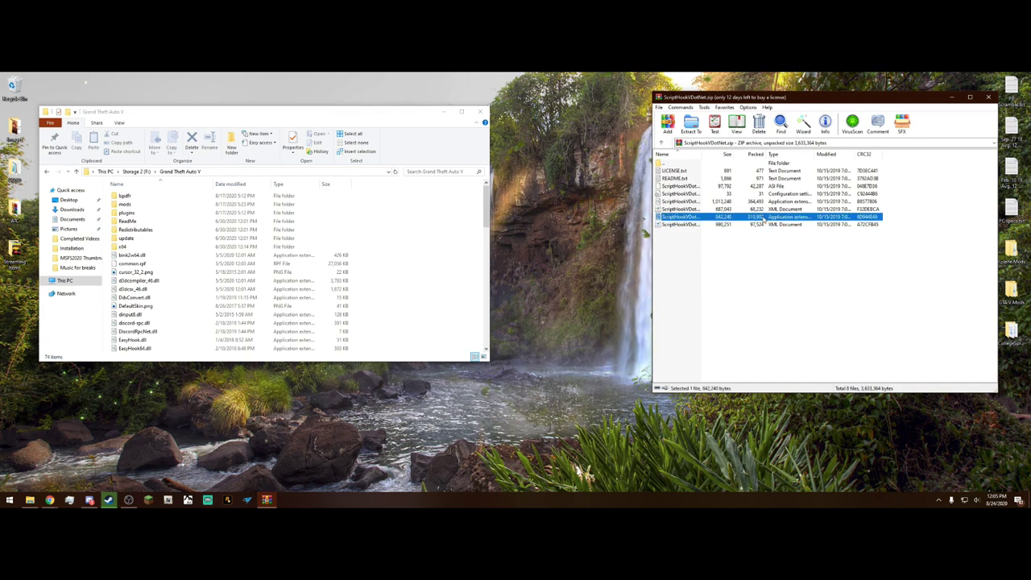
{"action": "left_click", "coordinate": [773, 201], "text": "ctrl"}
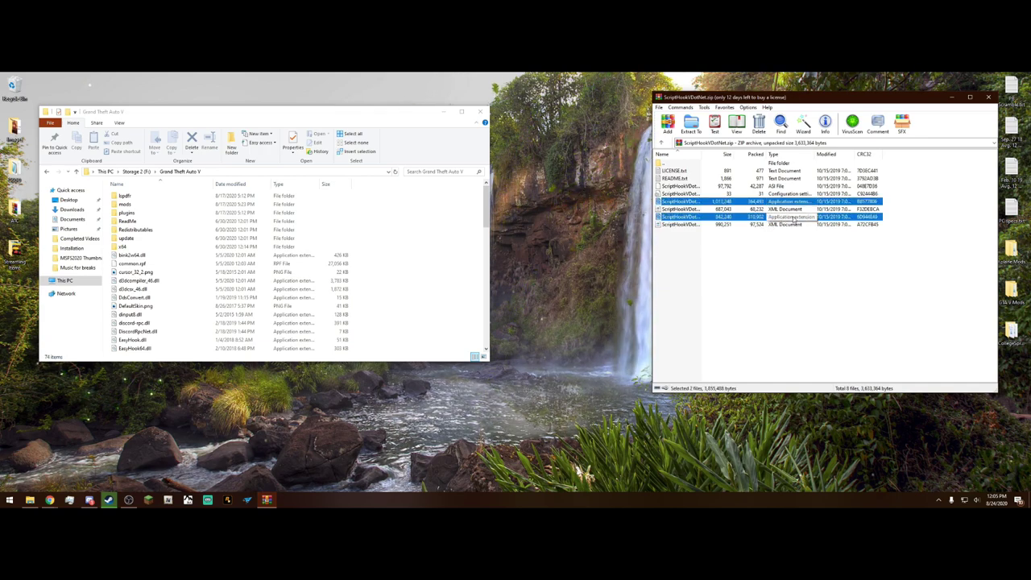
{"action": "left_click", "coordinate": [776, 193], "text": "ctrl"}
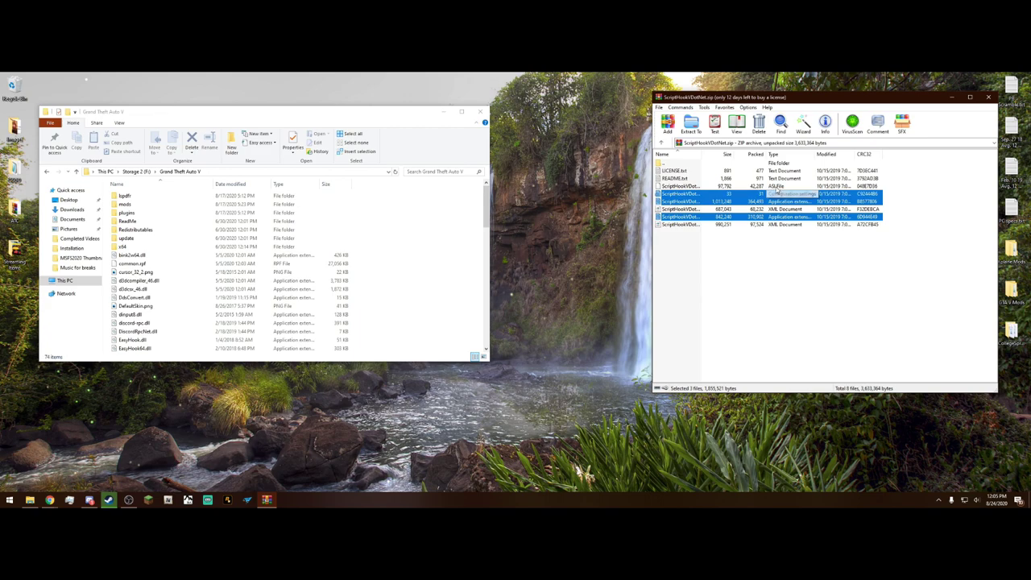
{"action": "left_click", "coordinate": [774, 186], "text": "ctrl"}
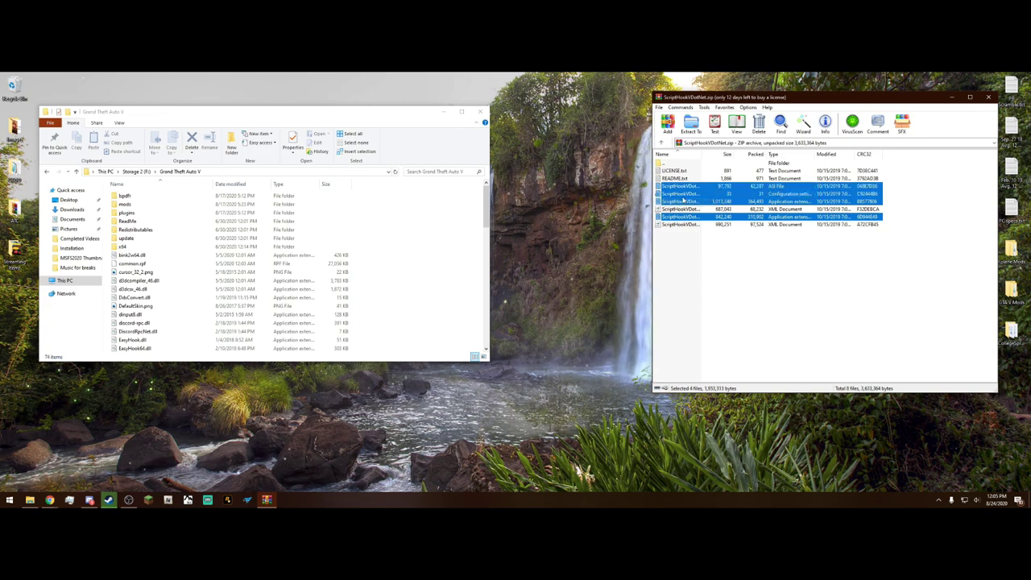
{"action": "left_click_drag", "start_coordinate": [681, 200], "coordinate": [460, 234]}
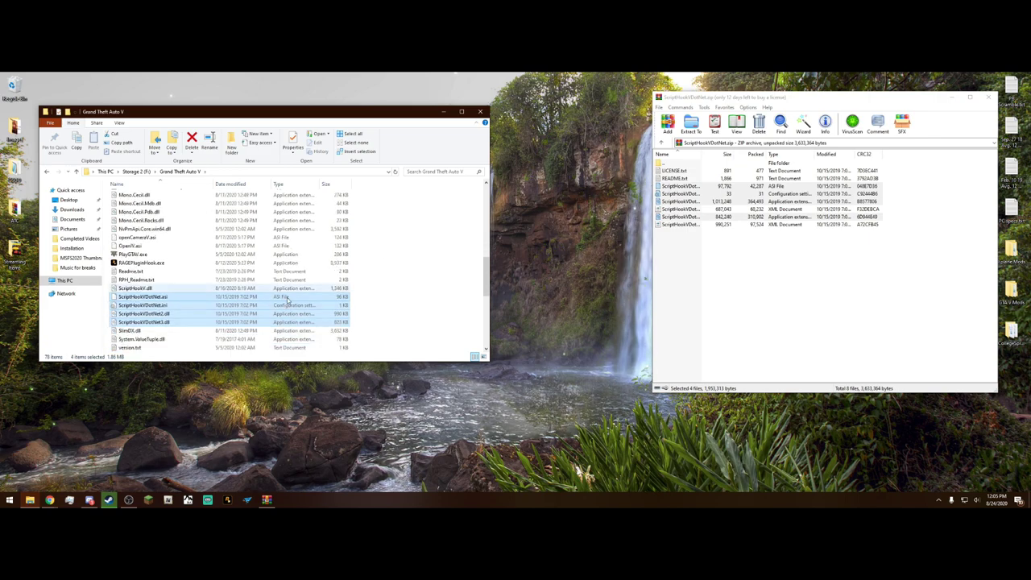
{"action": "left_click", "coordinate": [435, 276]}
Create a new folder named scripts in the Grand Theft Auto V folder
{"action": "scroll", "coordinate": [435, 278], "scroll_direction": "up", "scroll_amount": 12}
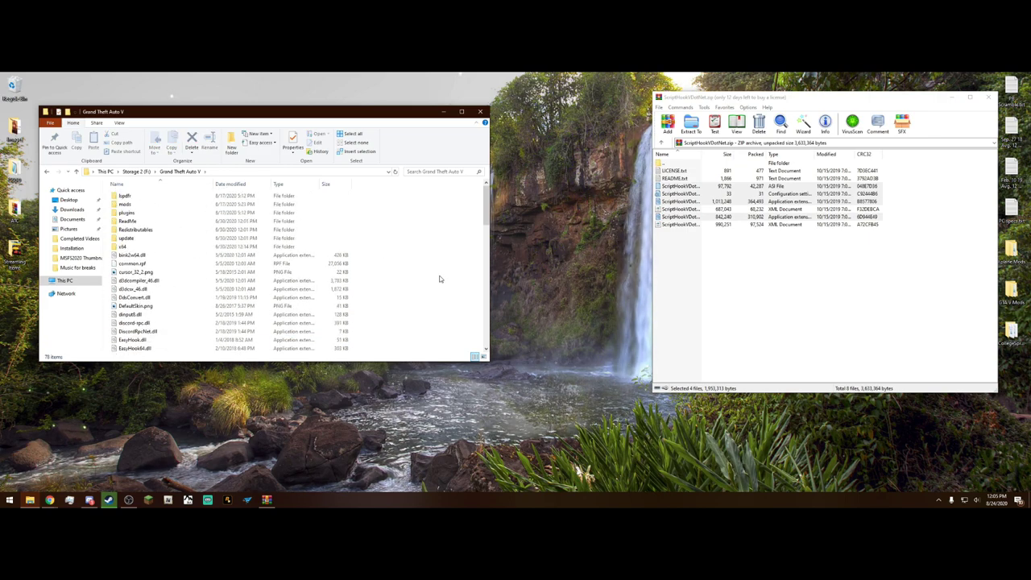
{"action": "right_click", "coordinate": [408, 239]}
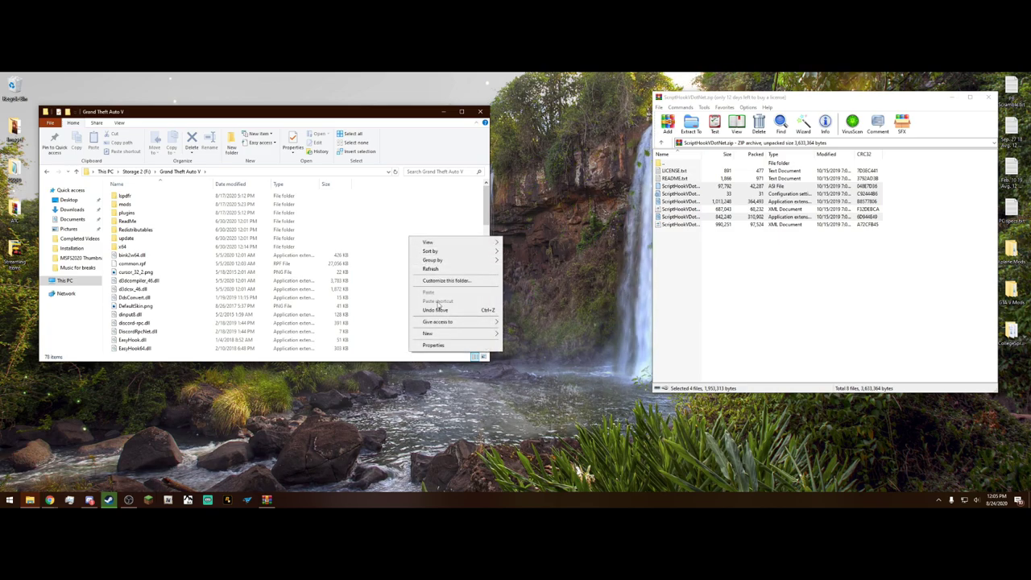
{"action": "mouse_move", "coordinate": [434, 335]}
{"action": "left_click", "coordinate": [522, 334]}
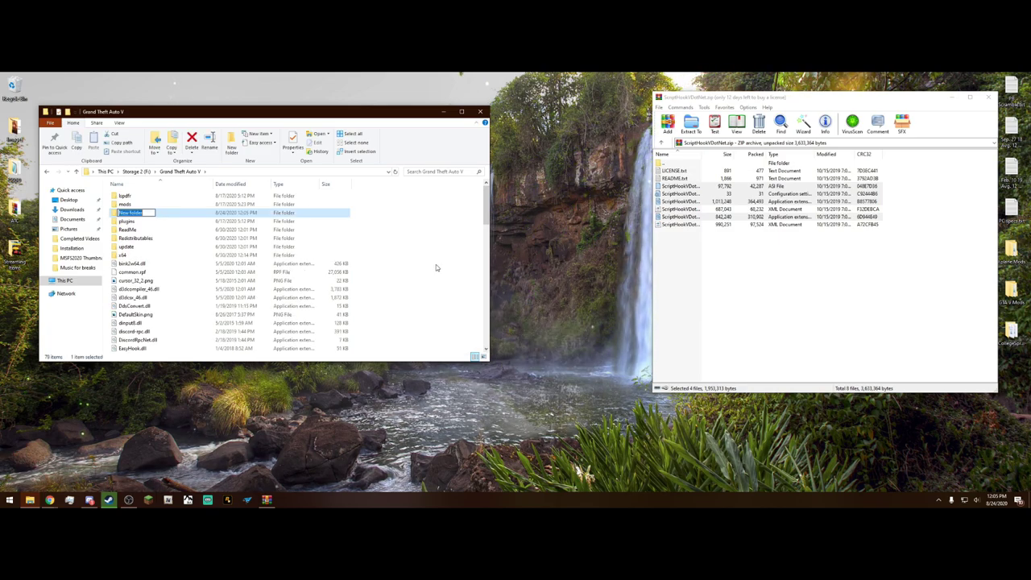
{"action": "type", "text": "scripts"}
{"action": "key", "text": "Return"}
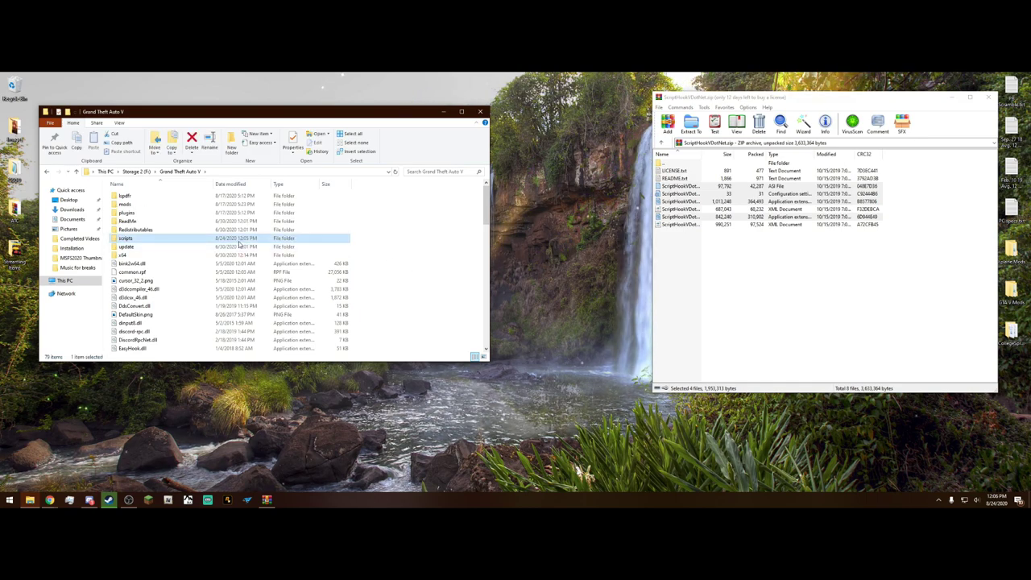
Check the new scripts folder, close ScriptHookVDotNet.zip and move that archive away from the remaining ones on the desktop
{"action": "double_click", "coordinate": [233, 239]}
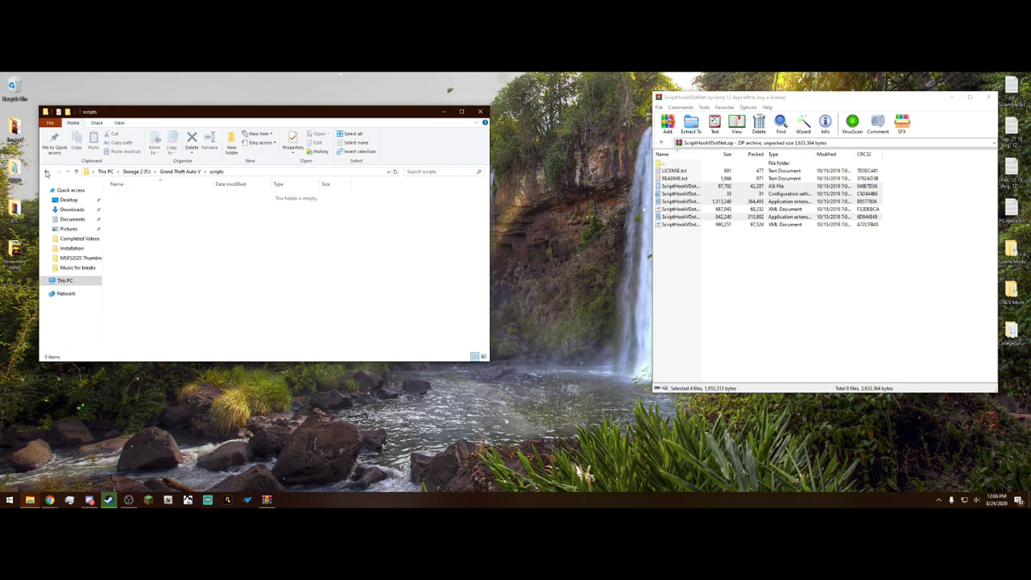
{"action": "key", "text": "BackSpace"}
{"action": "left_click", "coordinate": [988, 96]}
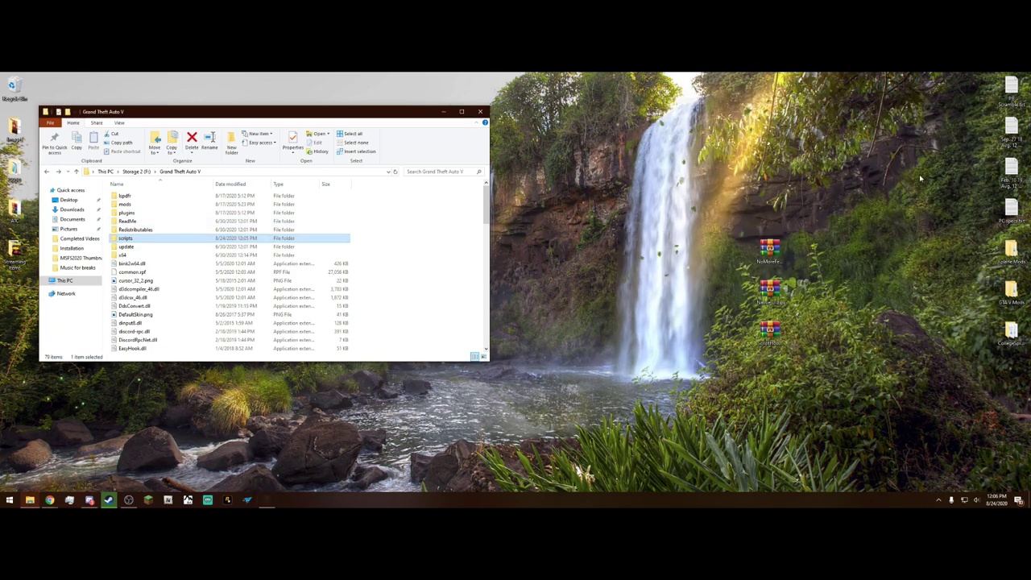
{"action": "left_click_drag", "start_coordinate": [769, 330], "coordinate": [889, 411]}
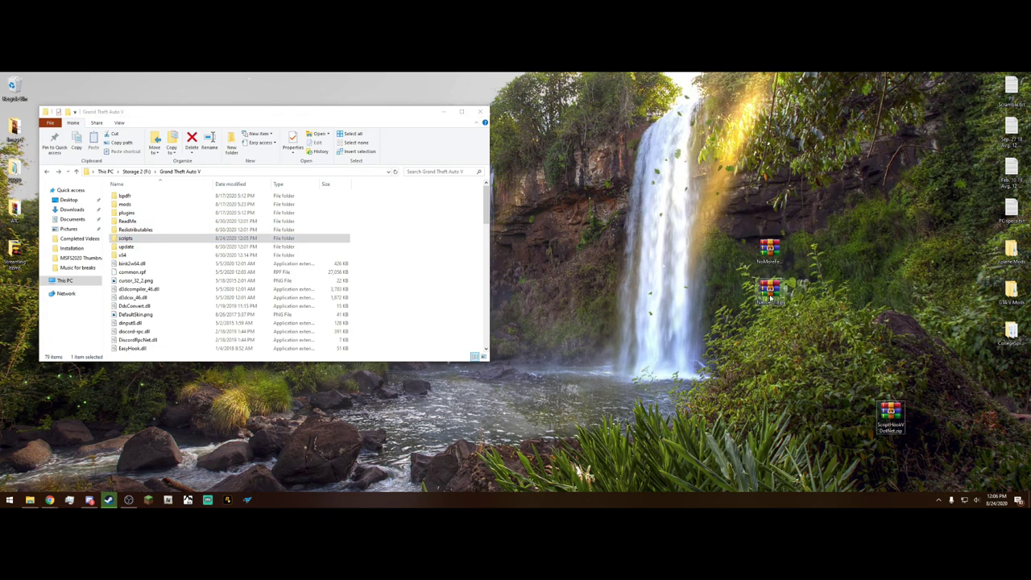
Extract NativeUI.dll and NativeUI.xml from Native UI.zip into the scripts folder, and close the archive
{"action": "left_click_drag", "start_coordinate": [769, 289], "coordinate": [734, 347]}
{"action": "double_click", "coordinate": [769, 332]}
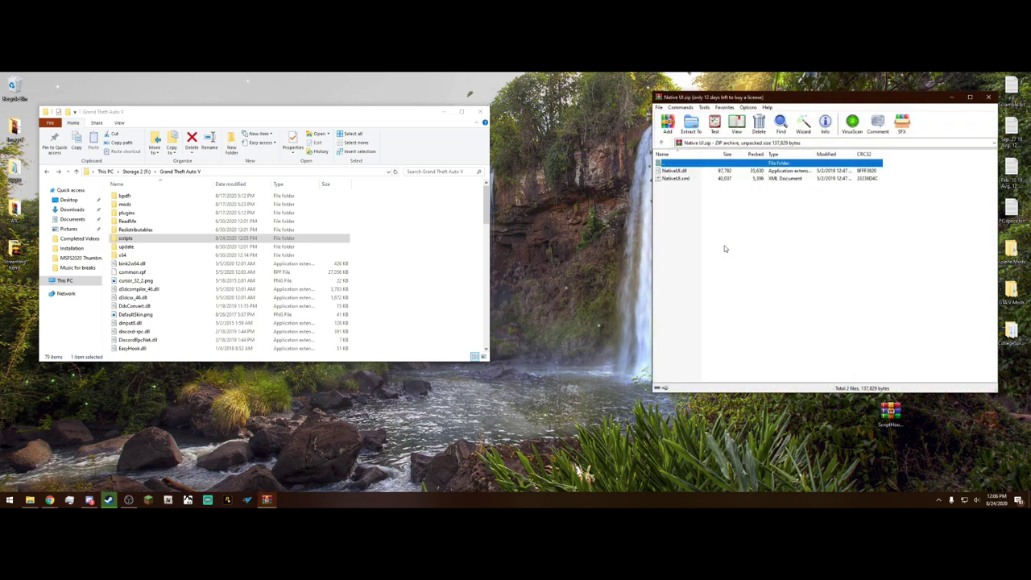
{"action": "left_click", "coordinate": [703, 187]}
{"action": "key", "text": "ctrl+a"}
{"action": "left_click", "coordinate": [697, 193]}
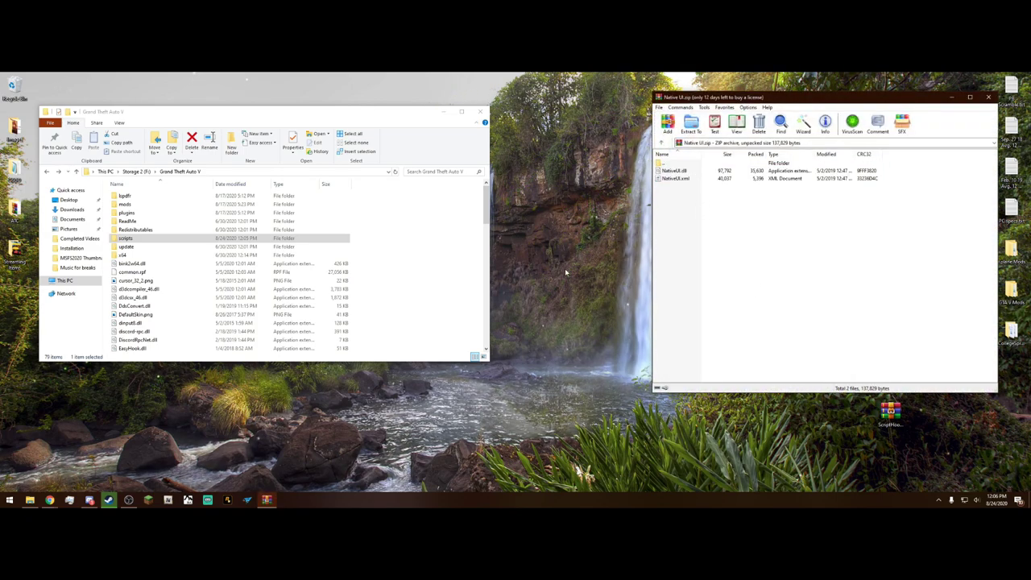
{"action": "double_click", "coordinate": [261, 238]}
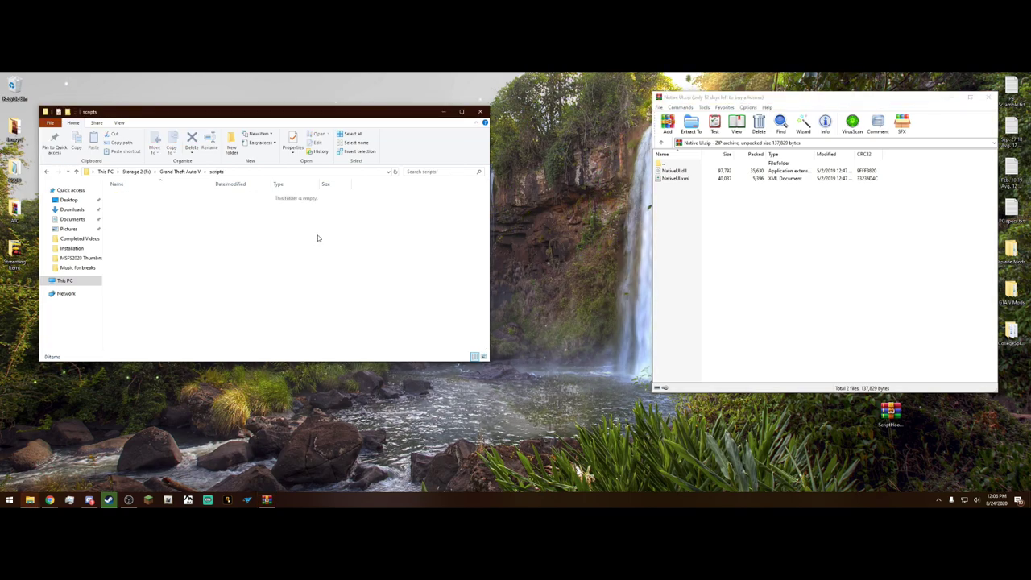
{"action": "left_click_drag", "start_coordinate": [688, 197], "coordinate": [261, 226]}
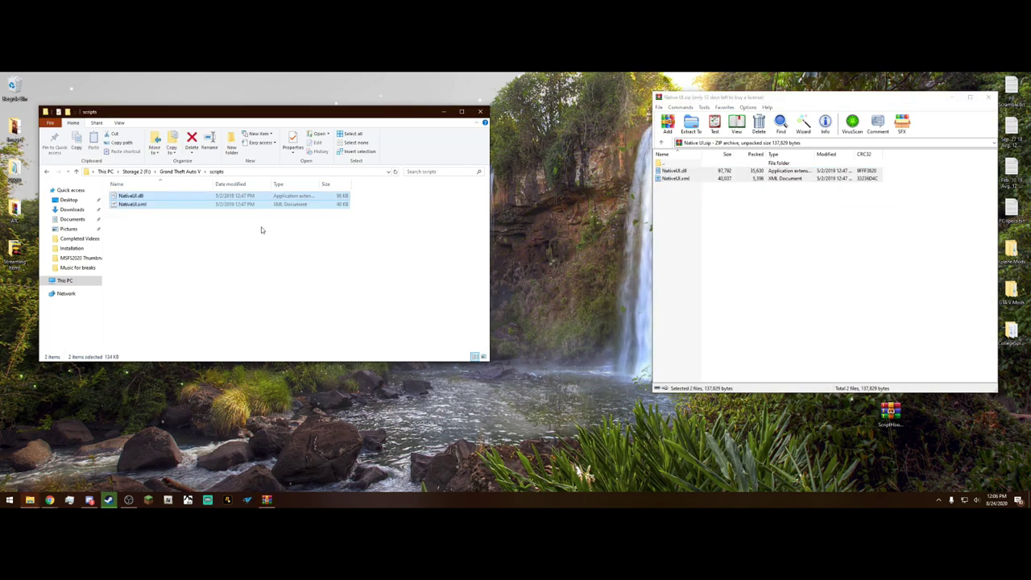
{"action": "left_click", "coordinate": [983, 93]}
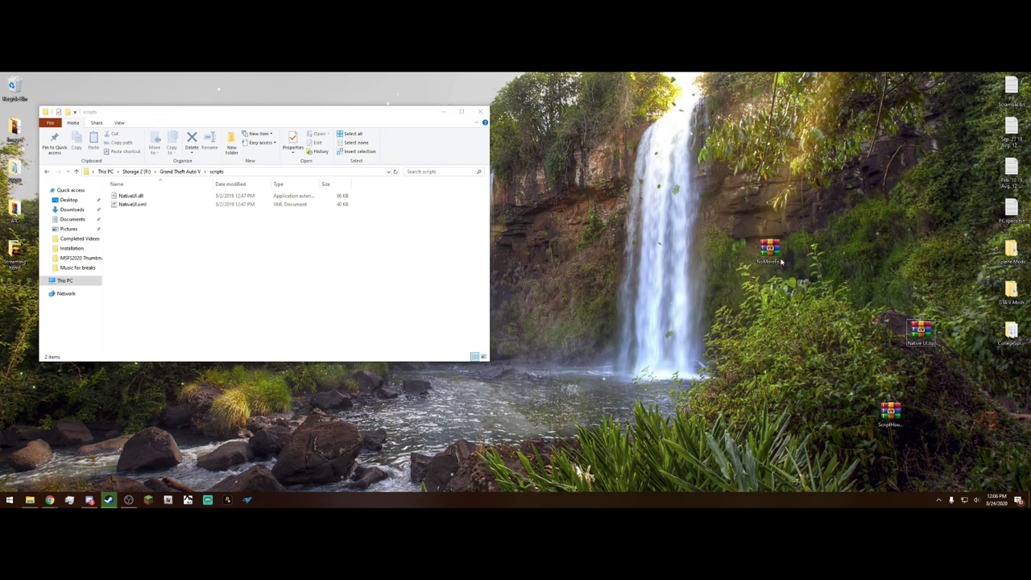
Extract the NMF4Settings.xml and NoMoreFeatheringV4.dll files from the Scripts folder of NoMoreFeatheringV4.zip into the game's scripts folder, and close the archive
{"action": "double_click", "coordinate": [731, 211]}
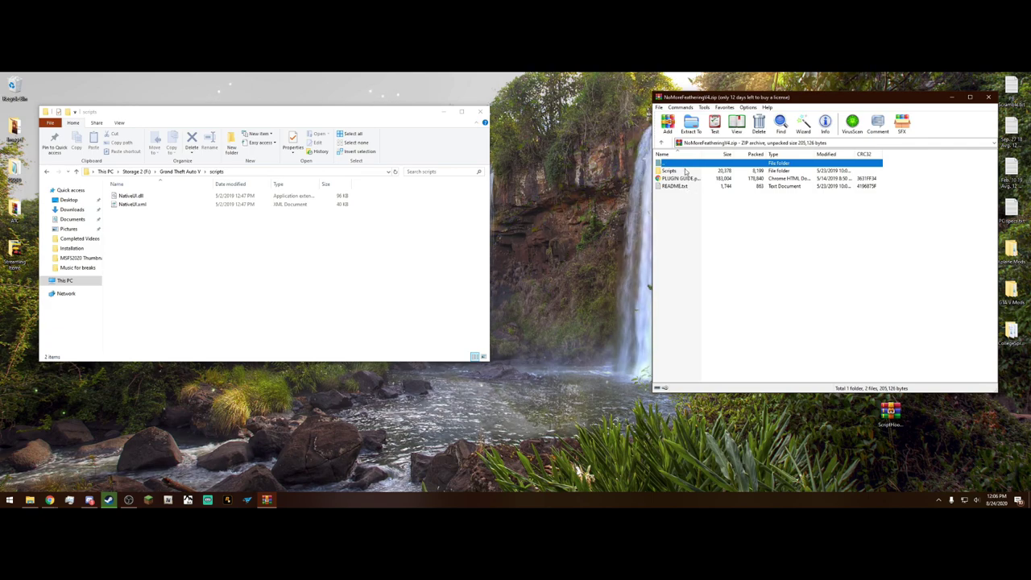
{"action": "double_click", "coordinate": [681, 170]}
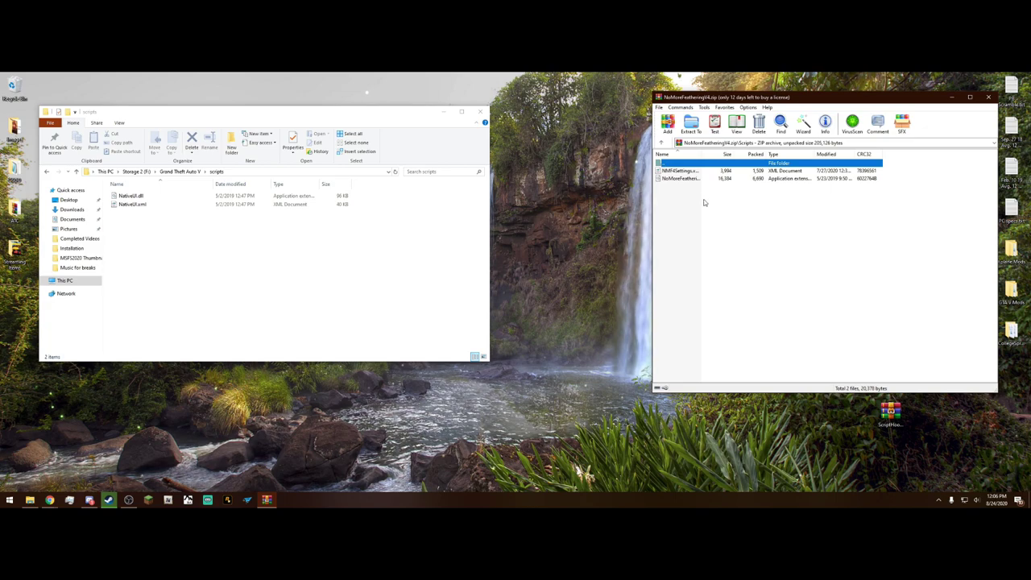
{"action": "left_click_drag", "start_coordinate": [716, 198], "coordinate": [680, 173]}
{"action": "left_click_drag", "start_coordinate": [680, 173], "coordinate": [356, 315]}
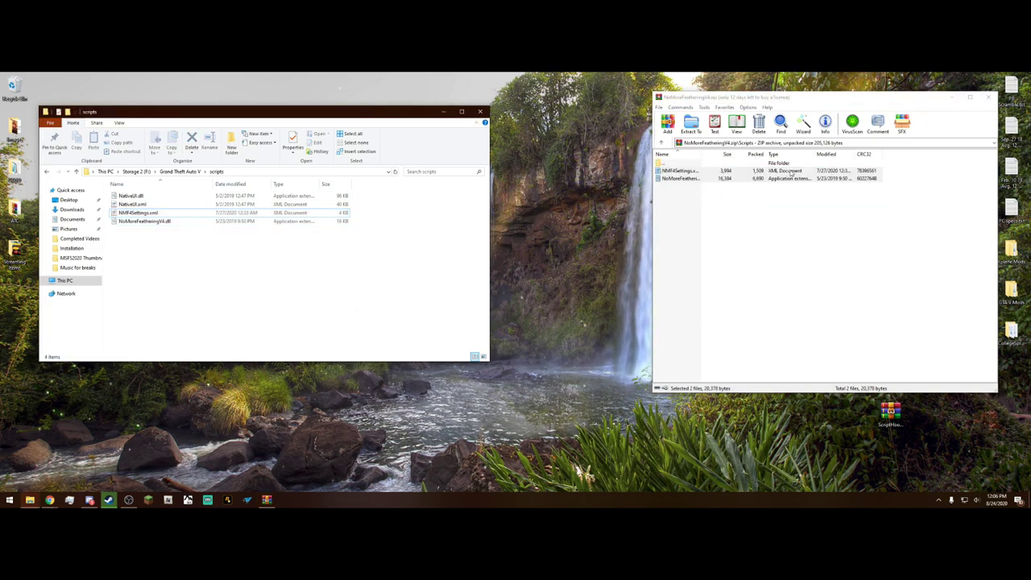
{"action": "left_click", "coordinate": [988, 97]}
Line up the NoMoreFeathering, Native UI and ScriptHookVDotNet archives in one column on the desktop
{"action": "left_click_drag", "start_coordinate": [736, 206], "coordinate": [890, 292]}
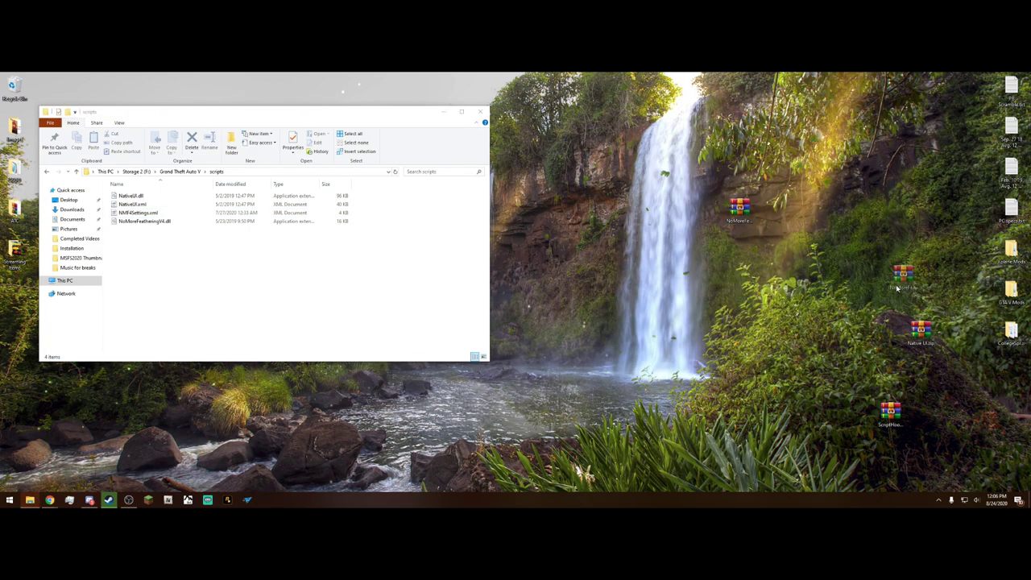
{"action": "left_click_drag", "start_coordinate": [920, 330], "coordinate": [890, 330]}
{"action": "left_click_drag", "start_coordinate": [890, 410], "coordinate": [889, 372]}
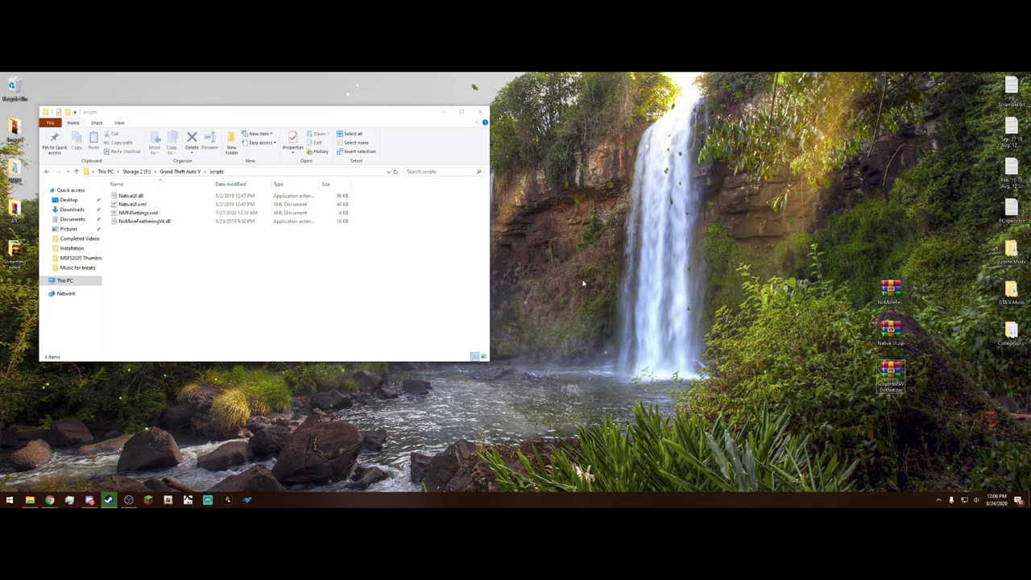
Open NMF4Settings.xml from the scripts folder for editing in Notepad, with its window maximized
{"action": "right_click", "coordinate": [158, 213]}
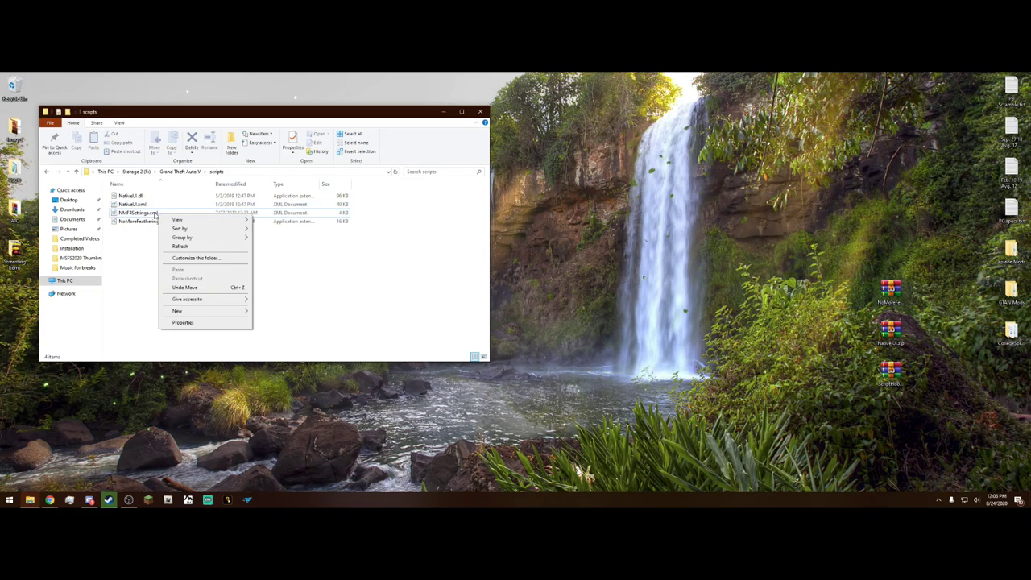
{"action": "left_click", "coordinate": [155, 214]}
{"action": "right_click", "coordinate": [155, 215]}
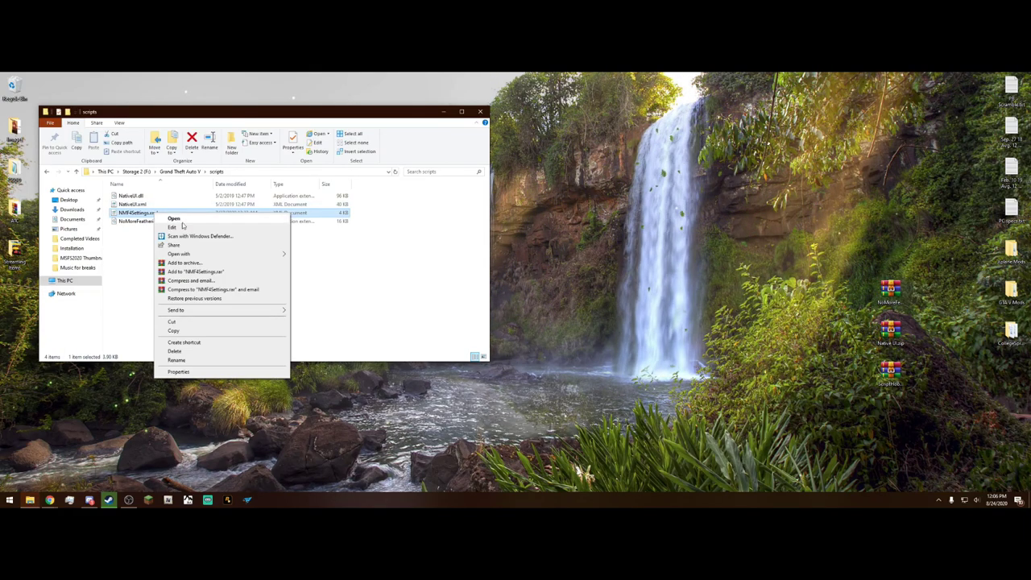
{"action": "left_click", "coordinate": [182, 230]}
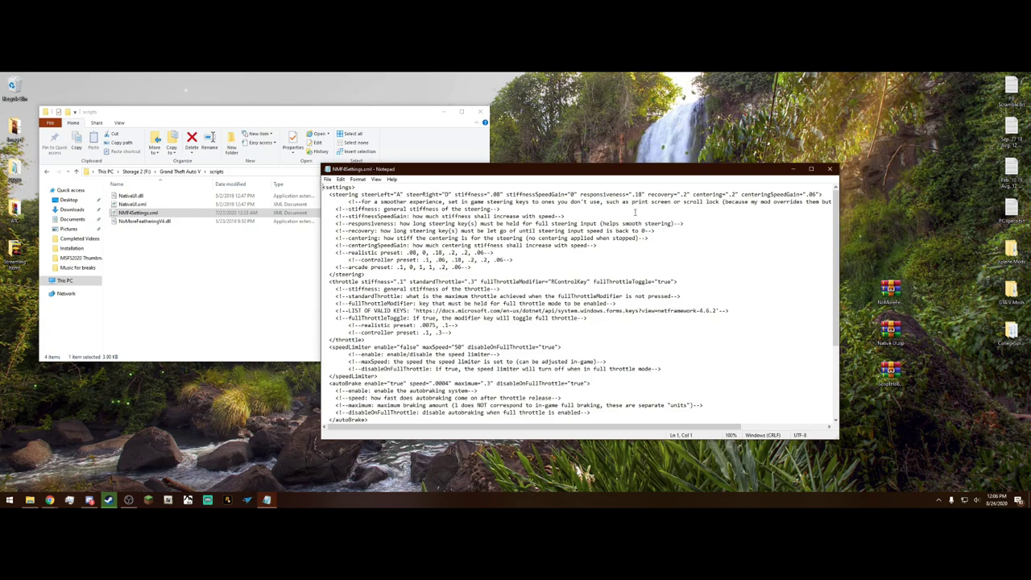
{"action": "left_click", "coordinate": [811, 170]}
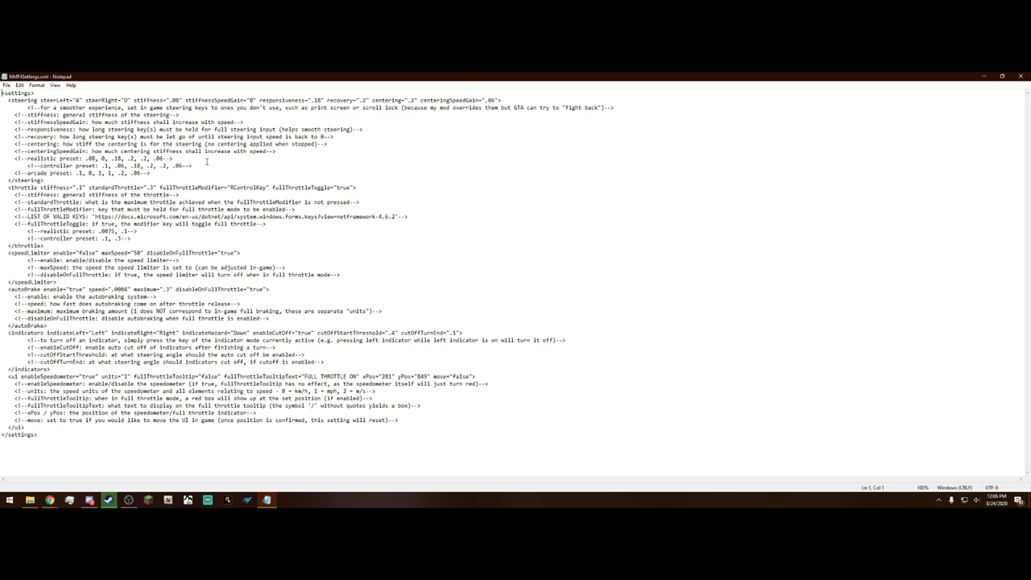
Examine the steering parameters with their presets and the full throttle modifier key in the settings file
{"action": "left_click_drag", "start_coordinate": [175, 176], "coordinate": [11, 114]}
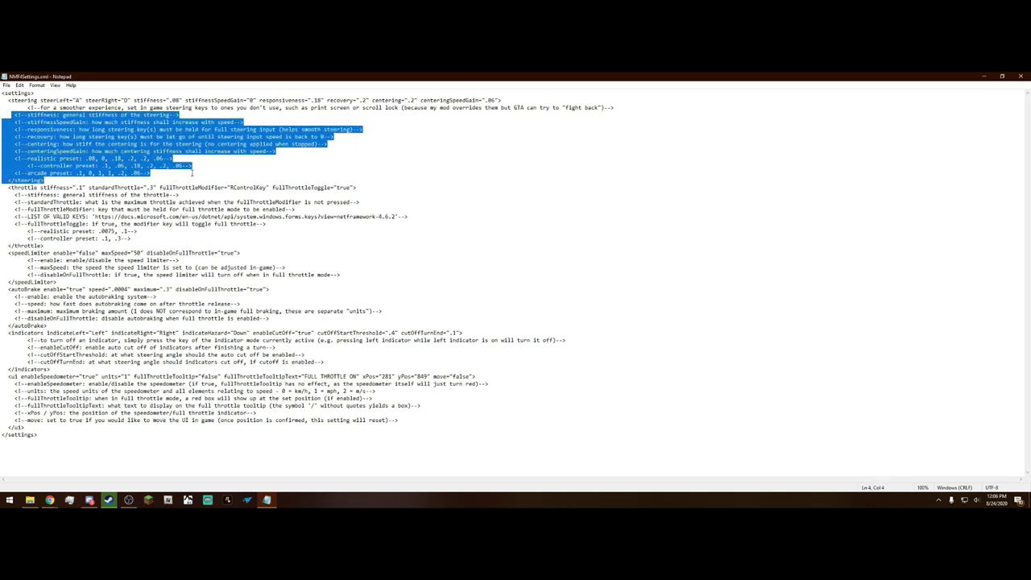
{"action": "left_click", "coordinate": [260, 174]}
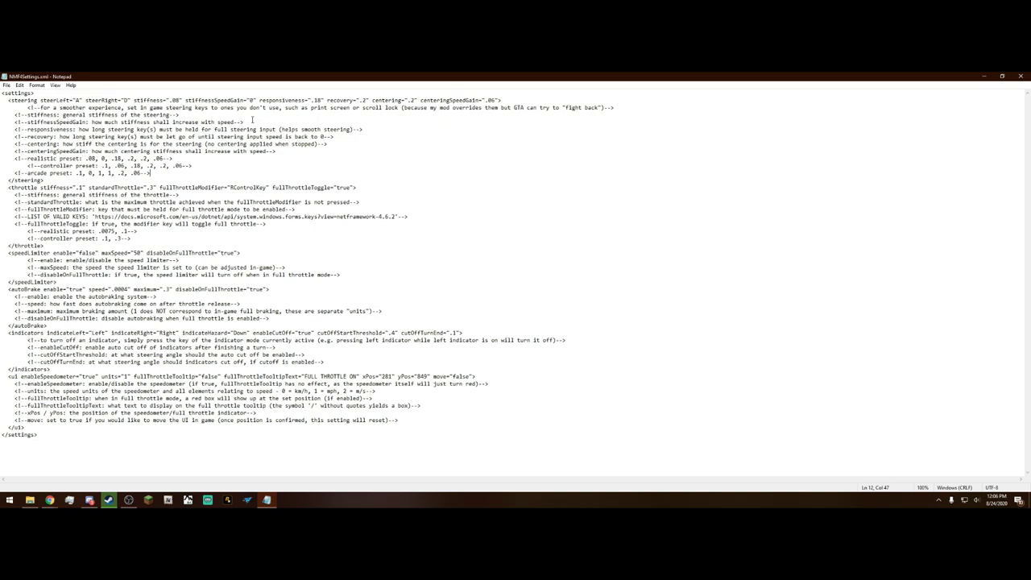
{"action": "left_click_drag", "start_coordinate": [259, 102], "coordinate": [342, 101]}
{"action": "left_click_drag", "start_coordinate": [185, 101], "coordinate": [255, 100]}
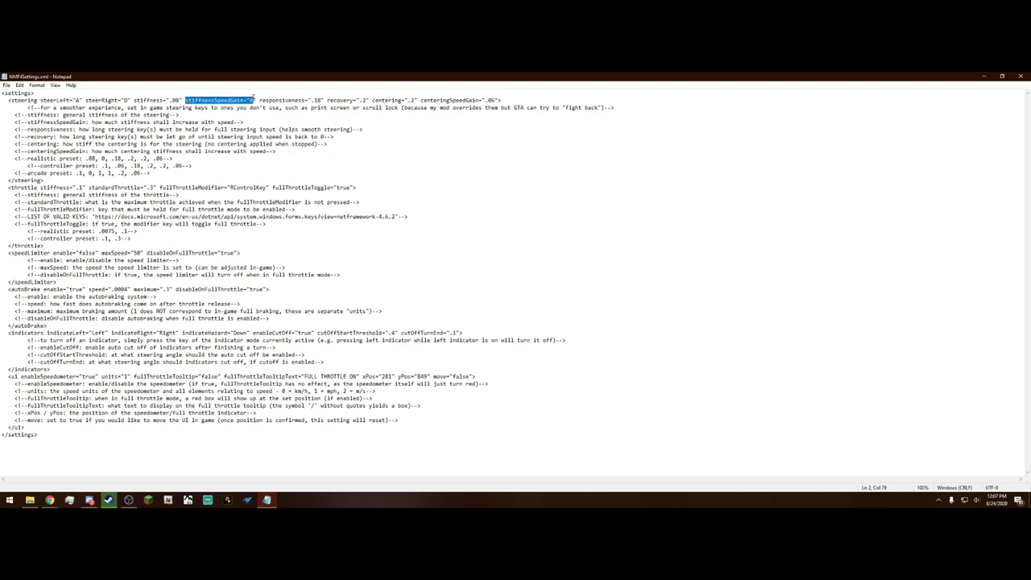
{"action": "left_click", "coordinate": [303, 123]}
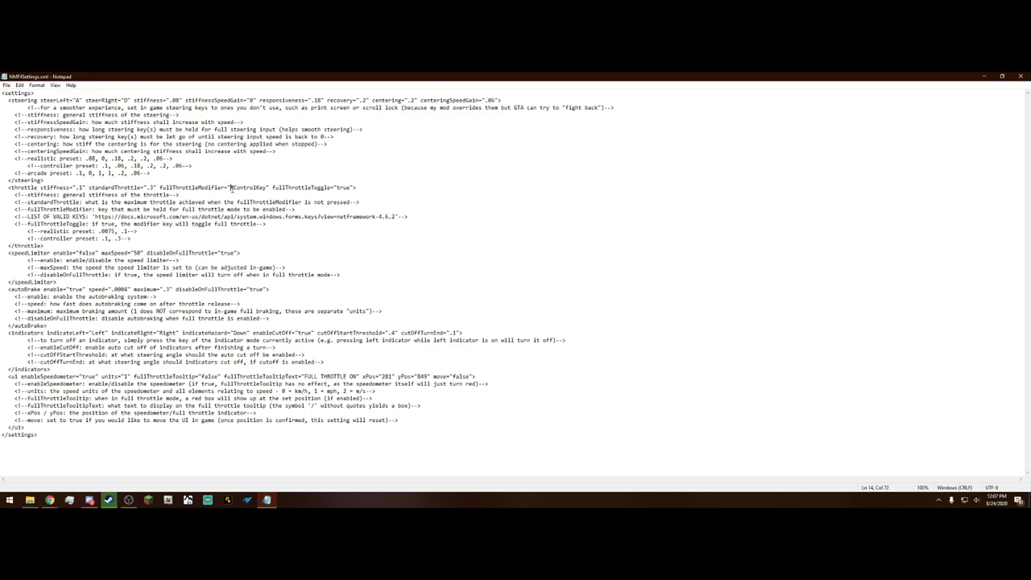
{"action": "left_click_drag", "start_coordinate": [230, 188], "coordinate": [266, 188]}
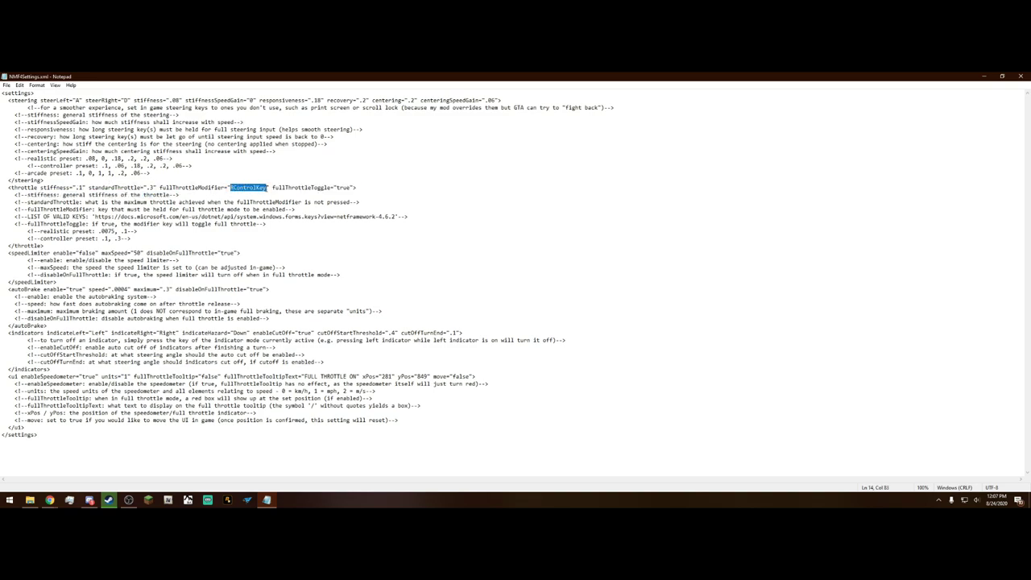
{"action": "left_click", "coordinate": [310, 199]}
{"action": "left_click_drag", "start_coordinate": [228, 187], "coordinate": [268, 187]}
{"action": "left_click", "coordinate": [287, 193]}
Examine the speed limiter, autobrake and indicator cut-off options, the speedometer units and the full throttle tooltip in the settings file
{"action": "double_click", "coordinate": [79, 252]}
{"action": "left_click", "coordinate": [122, 253]}
{"action": "left_click_drag", "start_coordinate": [76, 363], "coordinate": [305, 361]}
{"action": "left_click", "coordinate": [108, 311]}
{"action": "left_click", "coordinate": [369, 356]}
{"action": "left_click_drag", "start_coordinate": [280, 392], "coordinate": [370, 392]}
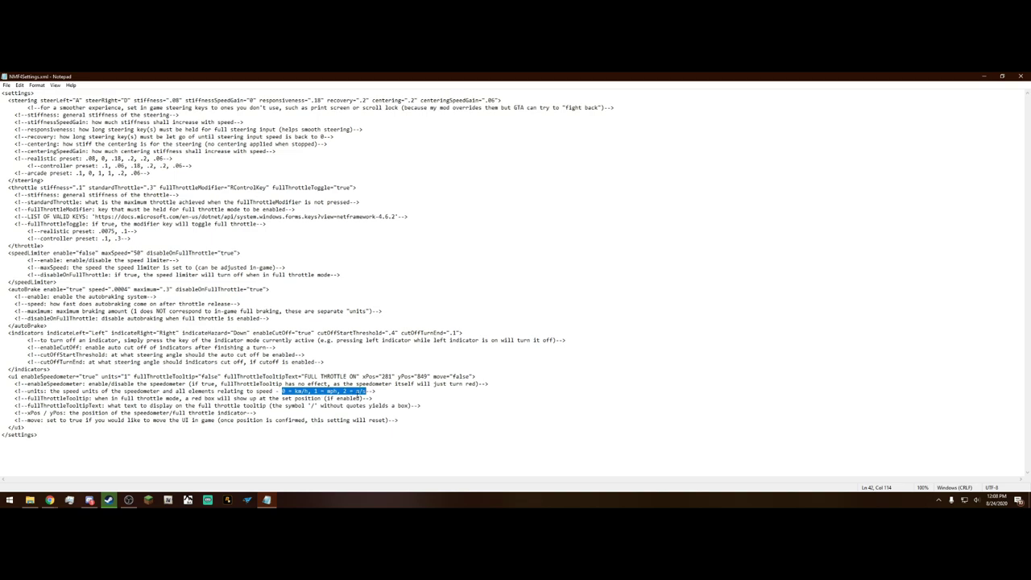
{"action": "left_click", "coordinate": [328, 398]}
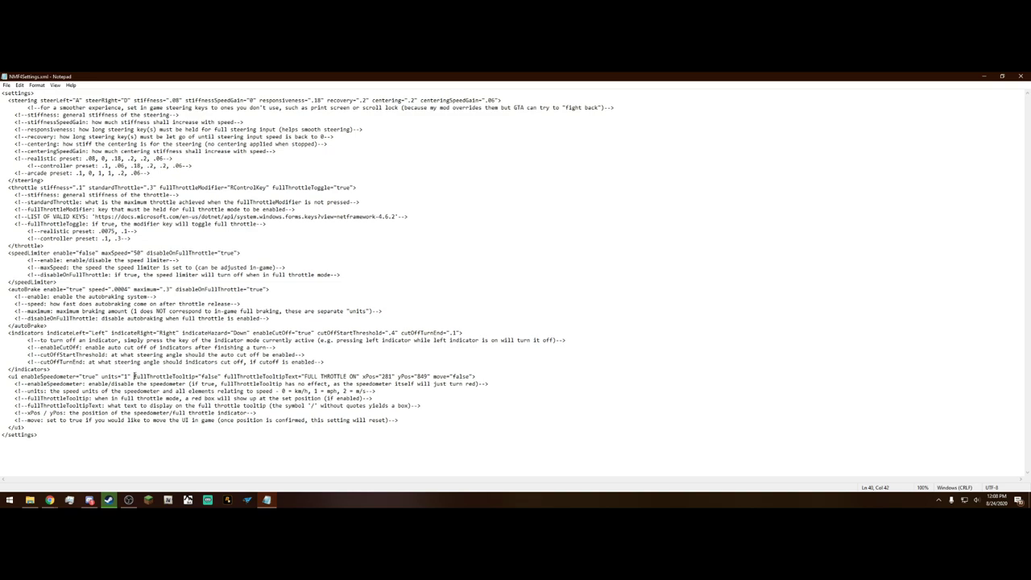
{"action": "left_click_drag", "start_coordinate": [134, 376], "coordinate": [219, 376]}
{"action": "left_click", "coordinate": [239, 376]}
Review the speed limiter, speedometer units and indicator cut-off options again, and close the settings file and the scripts folder window
{"action": "left_click_drag", "start_coordinate": [75, 255], "coordinate": [95, 254]}
{"action": "left_click", "coordinate": [99, 254]}
{"action": "left_click_drag", "start_coordinate": [120, 376], "coordinate": [129, 376]}
{"action": "left_click", "coordinate": [415, 285]}
{"action": "left_click_drag", "start_coordinate": [267, 441], "coordinate": [2, 93]}
{"action": "left_click", "coordinate": [412, 231]}
{"action": "left_click_drag", "start_coordinate": [77, 252], "coordinate": [99, 253]}
{"action": "left_click", "coordinate": [80, 376]}
{"action": "left_click", "coordinate": [315, 332]}
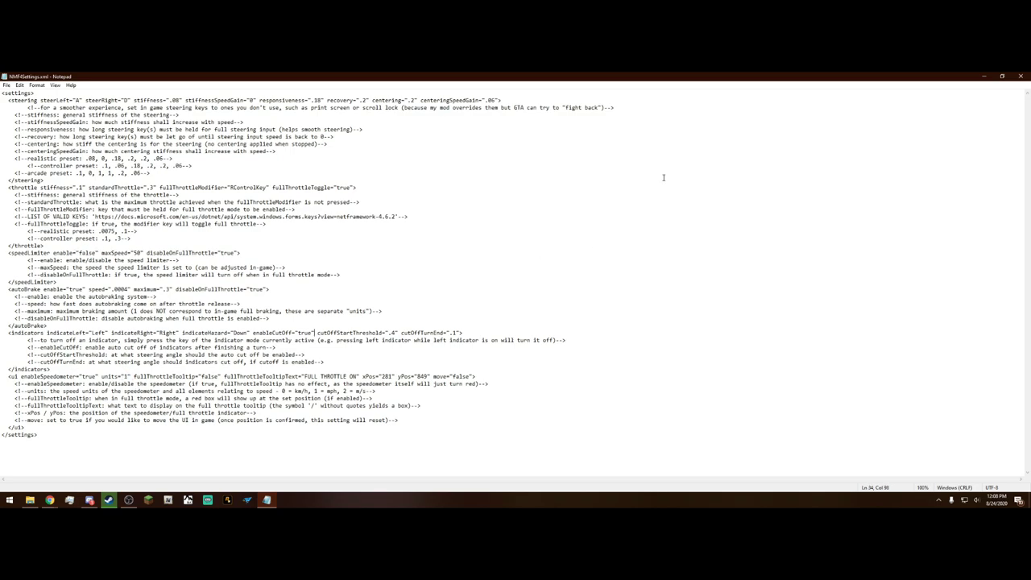
{"action": "left_click", "coordinate": [1019, 76]}
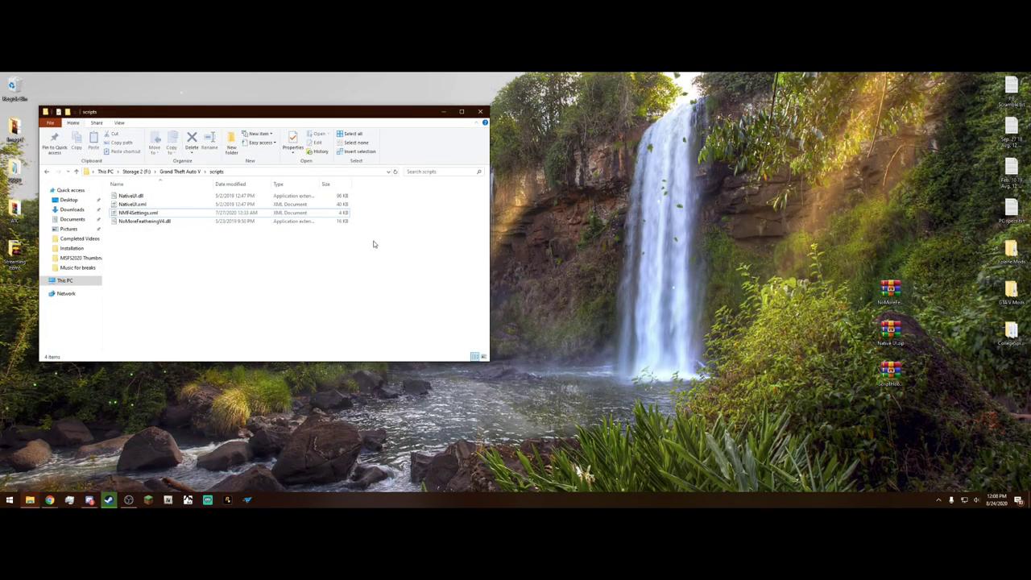
{"action": "left_click", "coordinate": [481, 113]}
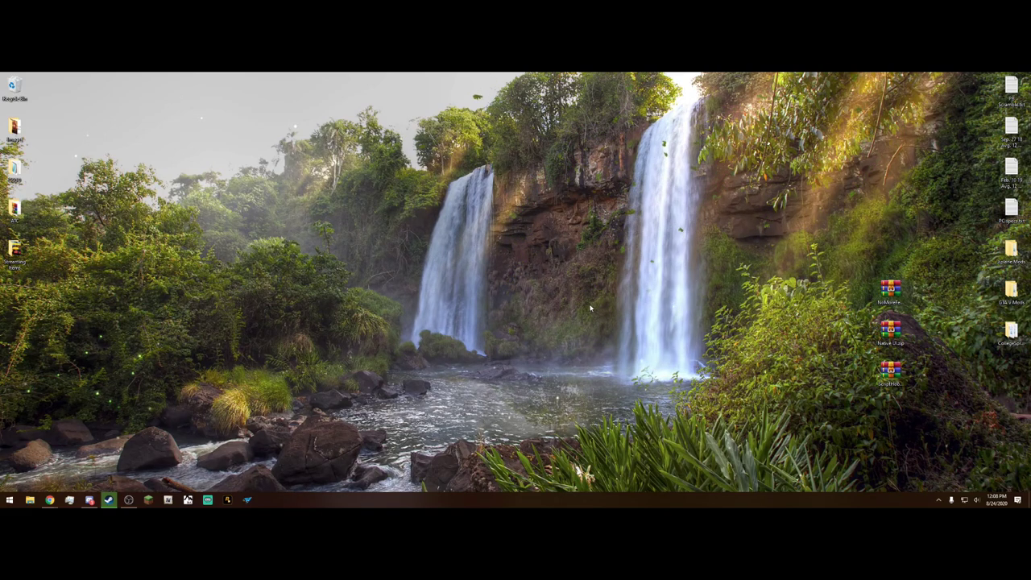